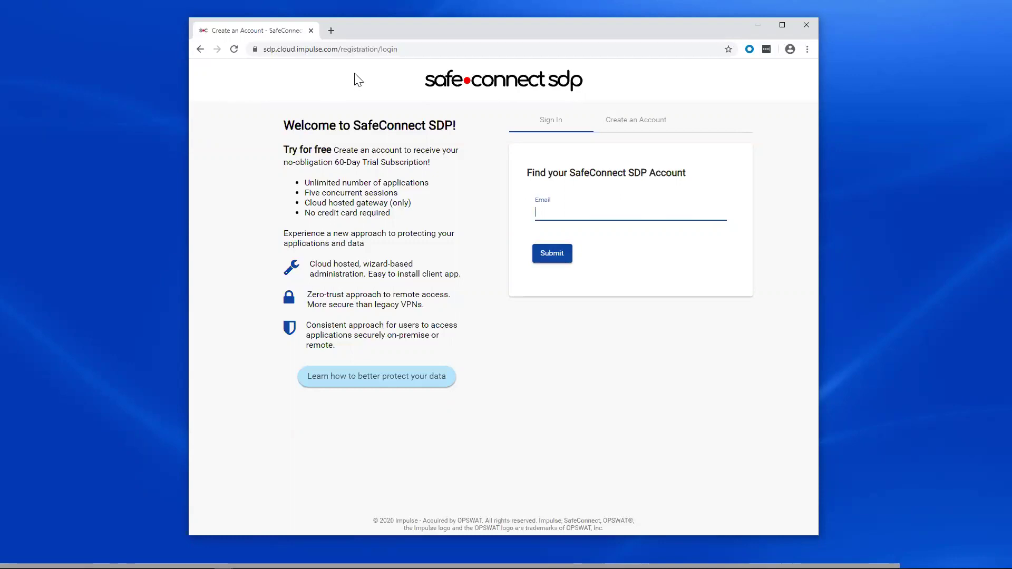
Go to the sdp.impulse.com SafeConnect SDP site in the browser.
{"action": "left_click", "coordinate": [406, 51]}
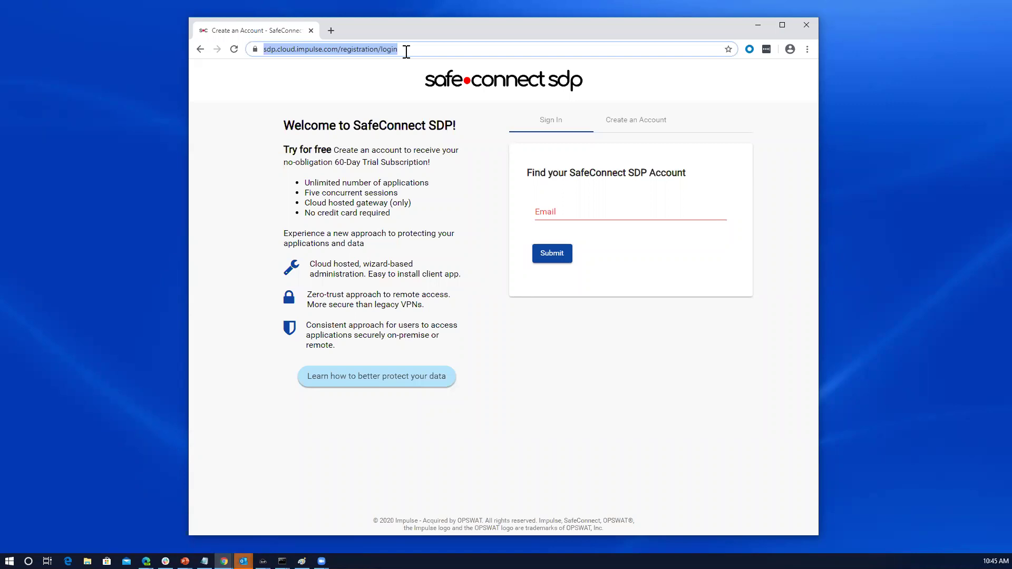
{"action": "type", "text": "sdp.impulse.com"}
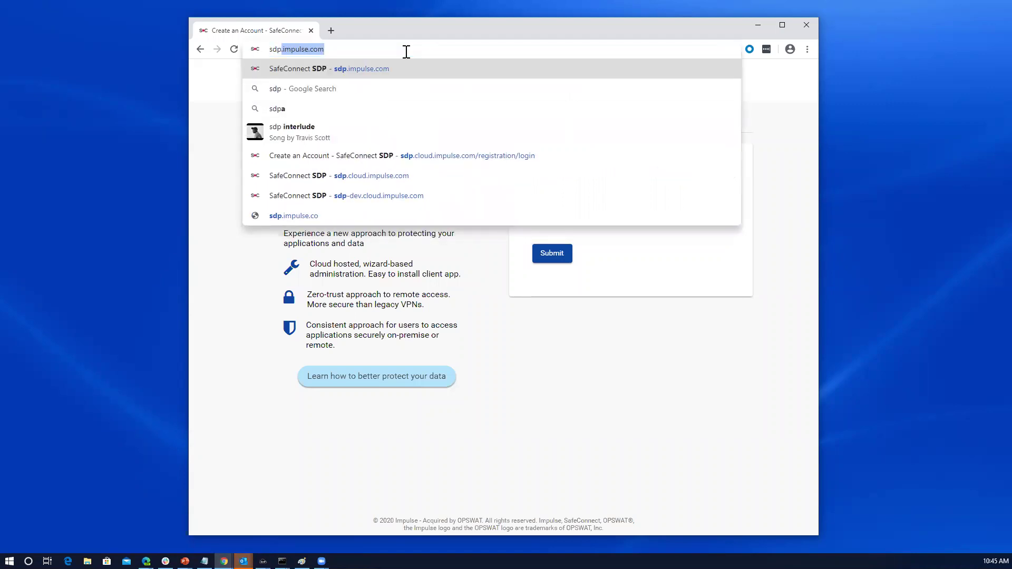
{"action": "key", "text": "Right"}
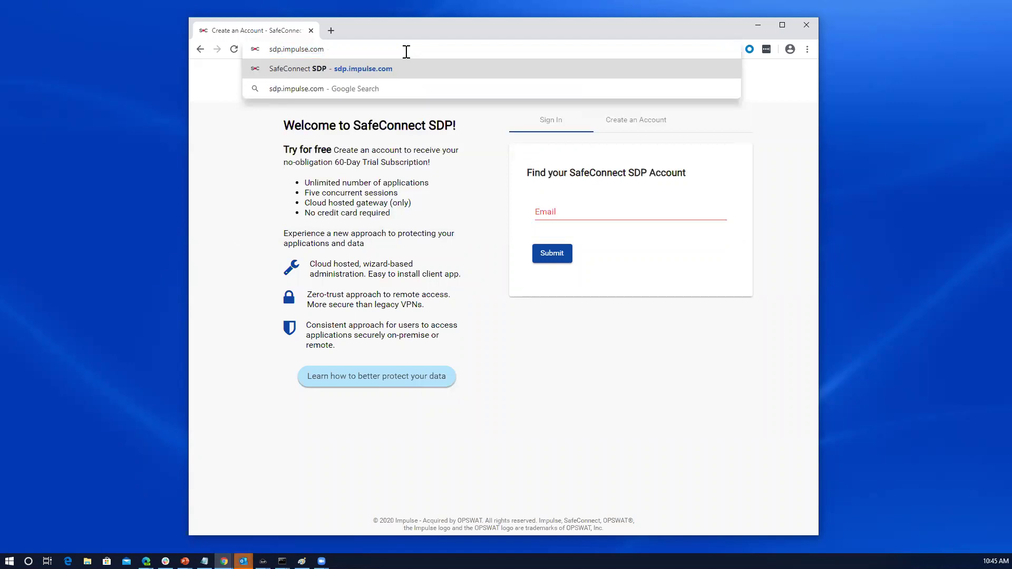
{"action": "key", "text": "Return"}
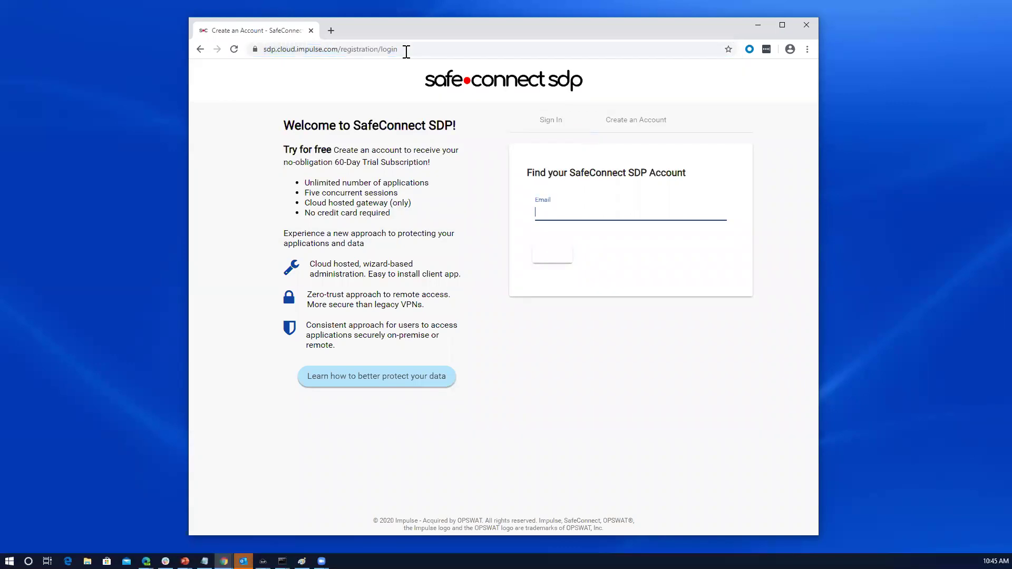
On the Create an Account form, enter organization 'opswatsdp' and paste the account e-mail.
{"action": "left_click", "coordinate": [633, 127]}
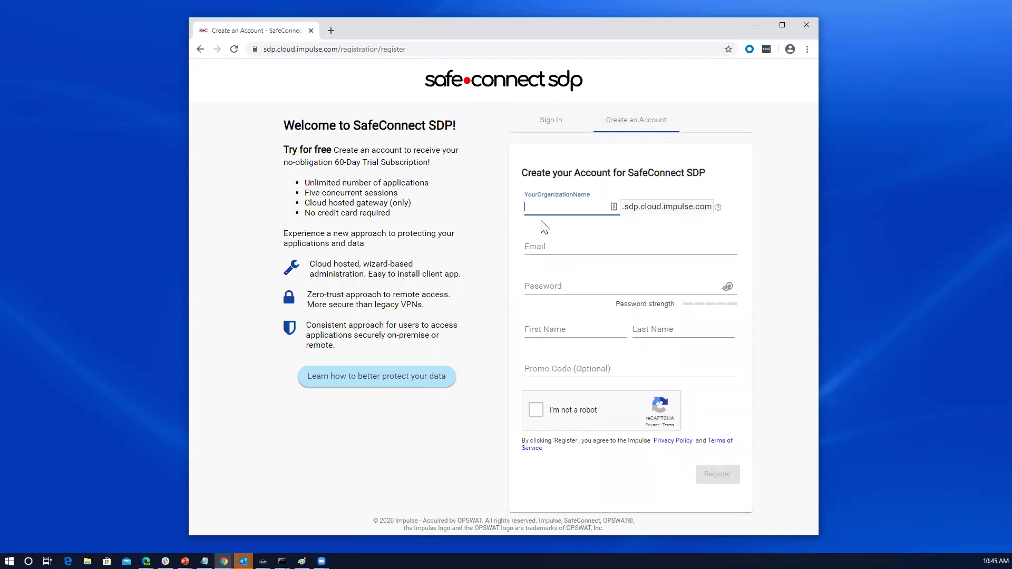
{"action": "type", "text": "opswatsdp1"}
{"action": "key", "text": "Tab"}
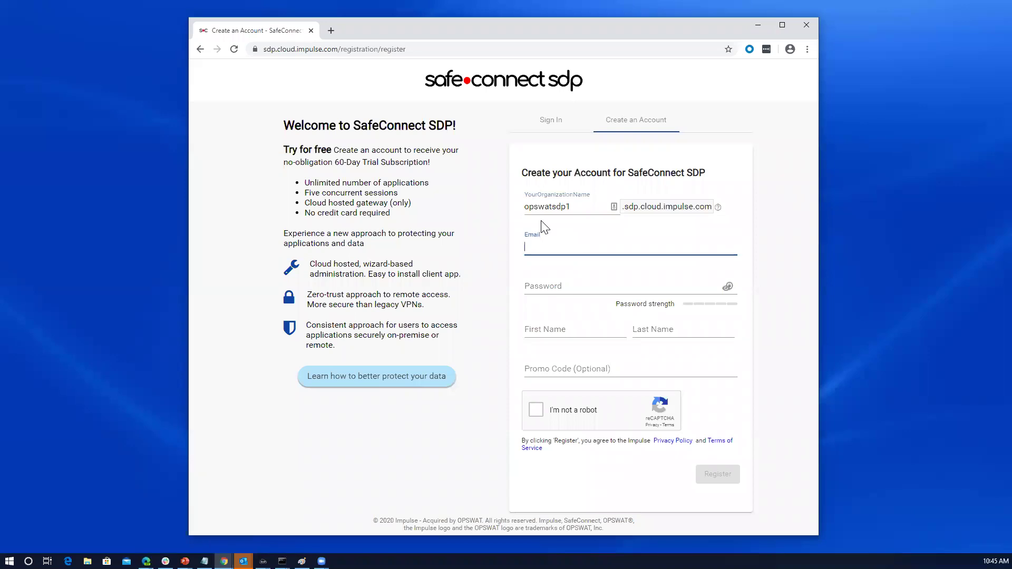
{"action": "key", "text": "ctrl+v"}
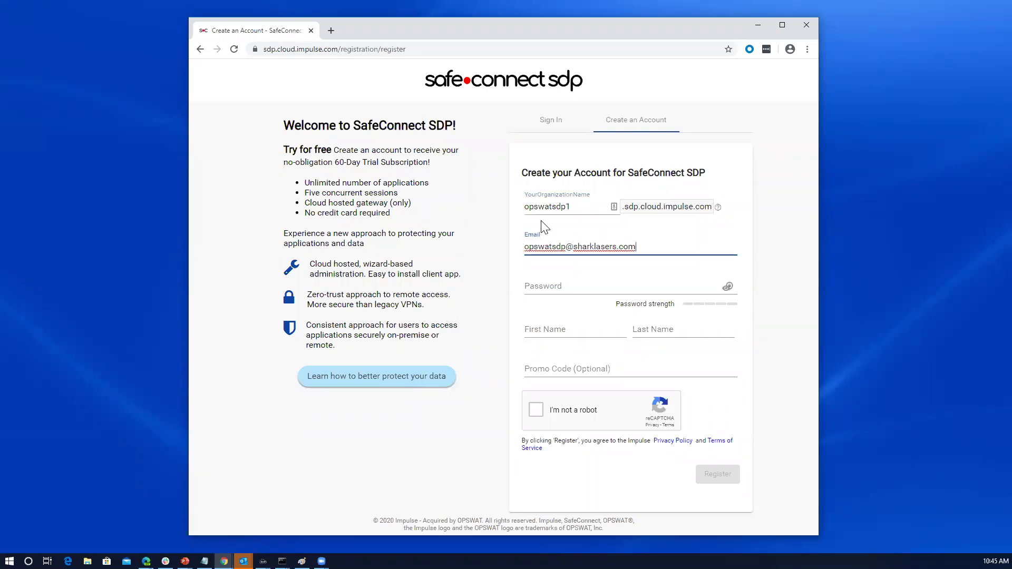
Enter the password and name Test User, pass the robot check, and register.
{"action": "key", "text": "Tab"}
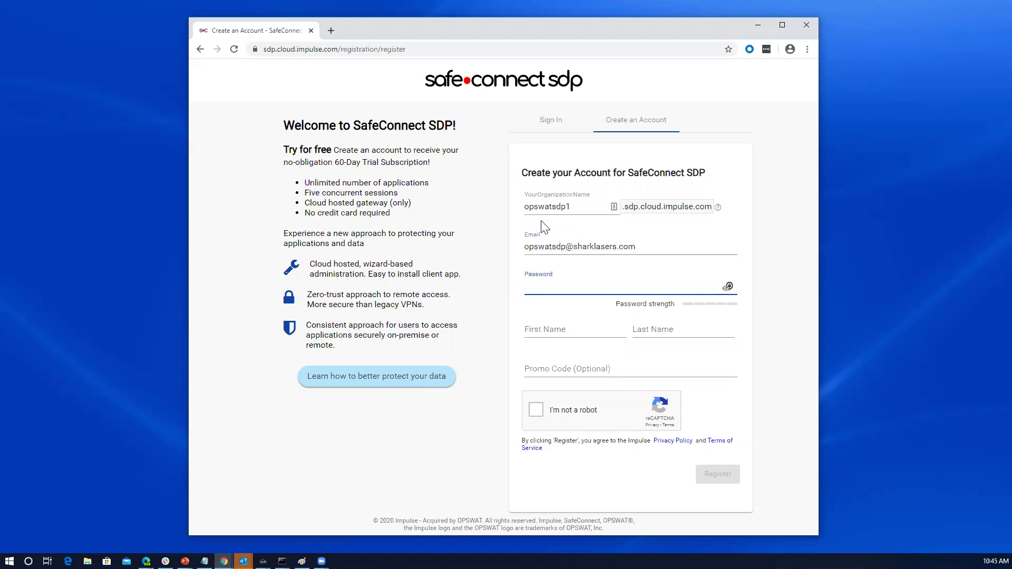
{"action": "type", "text": "*********"}
{"action": "key", "text": "Tab"}
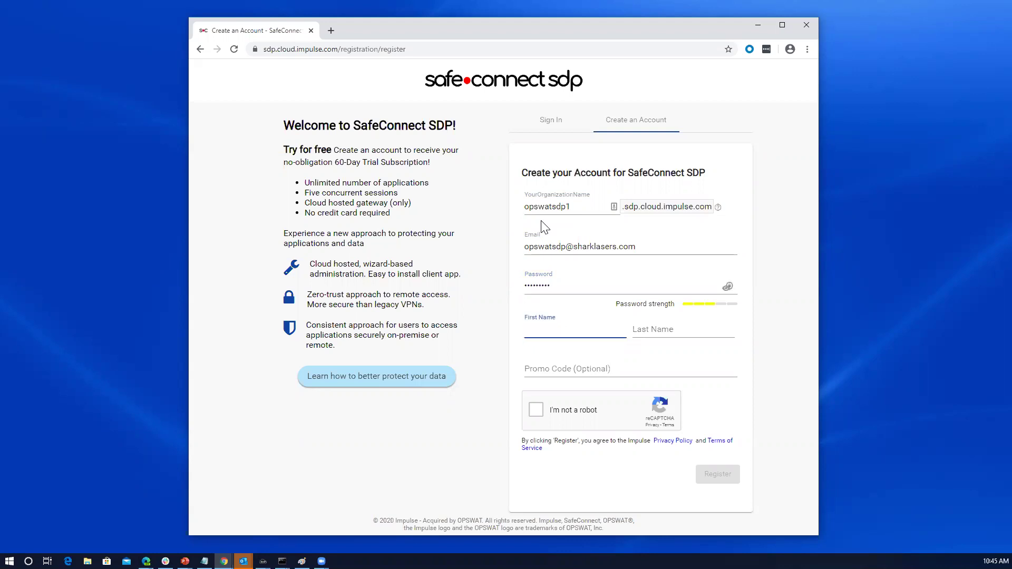
{"action": "type", "text": "Test"}
{"action": "key", "text": "Tab"}
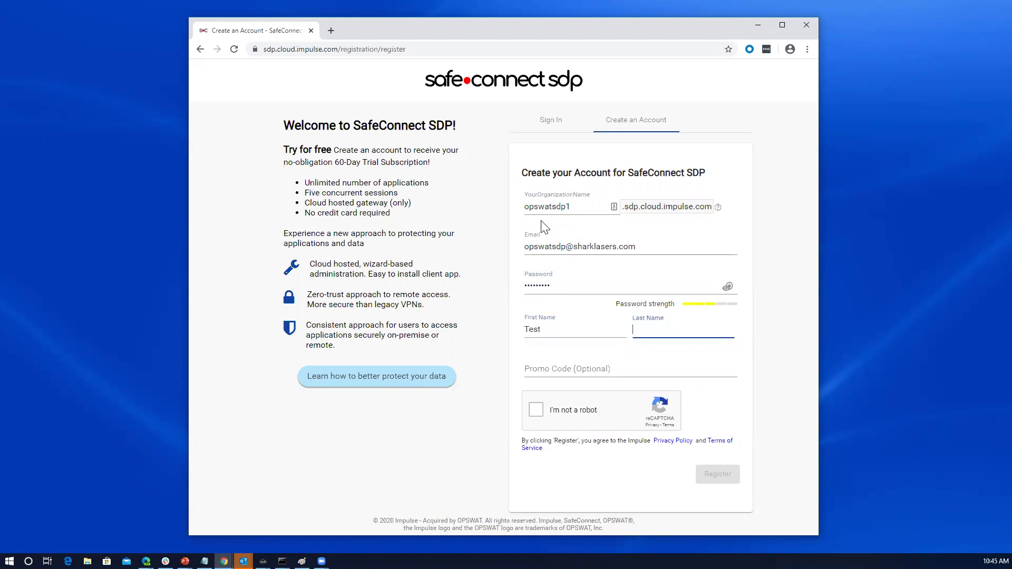
{"action": "type", "text": "User"}
{"action": "key", "text": "Tab"}
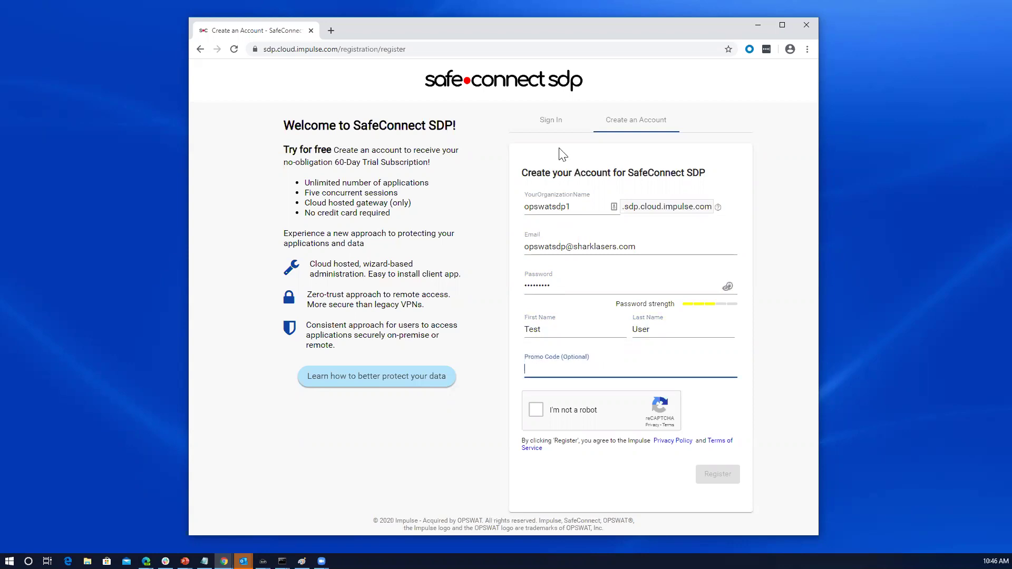
{"action": "left_click", "coordinate": [537, 412]}
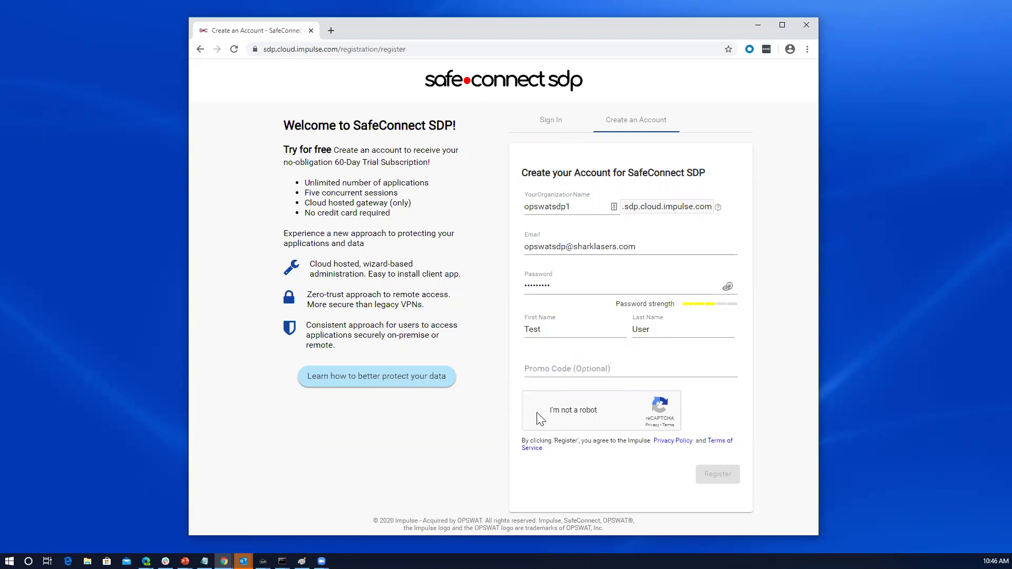
{"action": "left_click", "coordinate": [710, 477]}
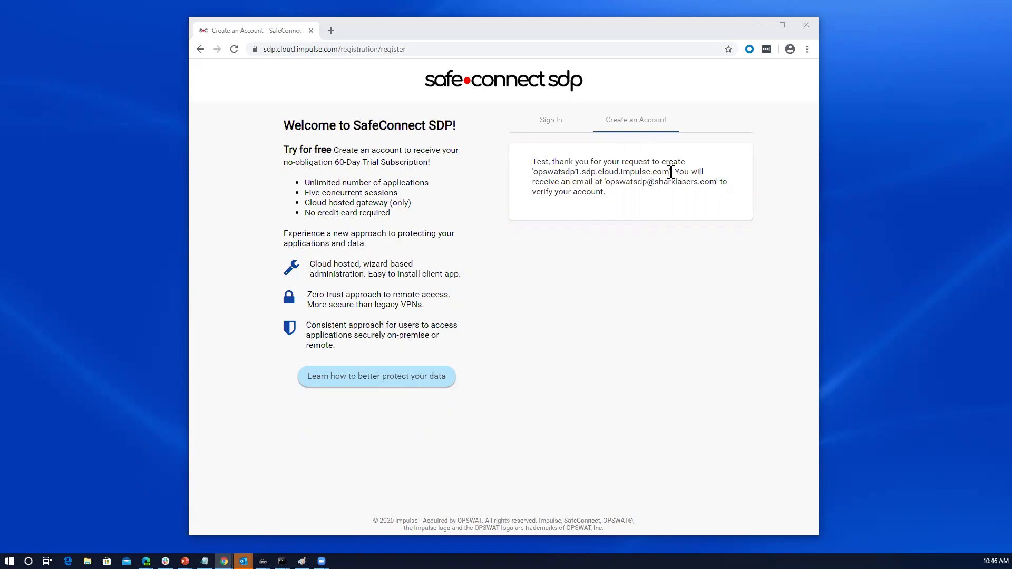
Select the new organization's domain, opswatsdp1.sdp.cloud.impulse.com, in the registration confirmation.
{"action": "left_click_drag", "start_coordinate": [669, 175], "coordinate": [536, 171]}
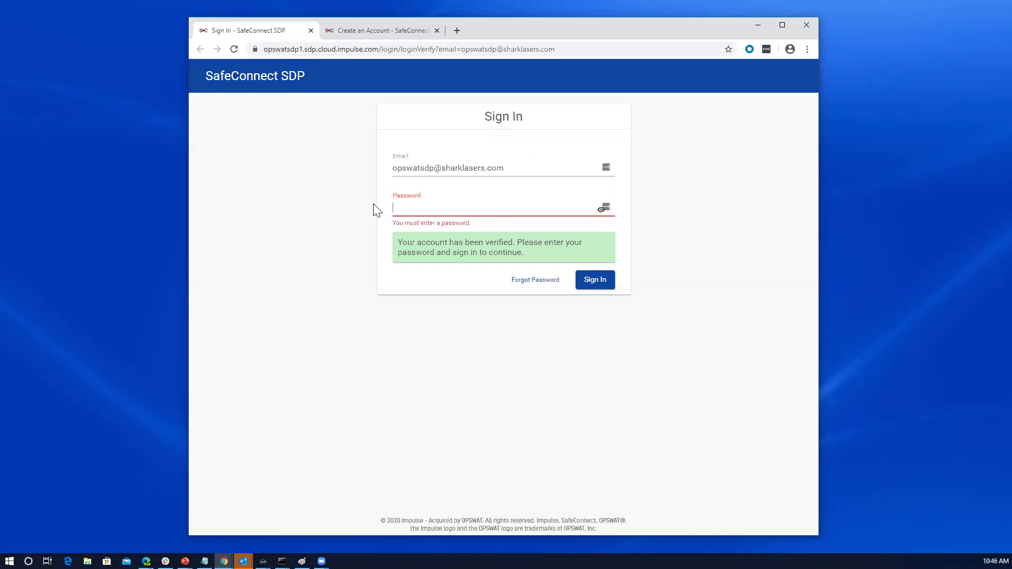
Enter the account password on the opswatsdp1 sign-in page and sign in.
{"action": "left_click", "coordinate": [406, 210]}
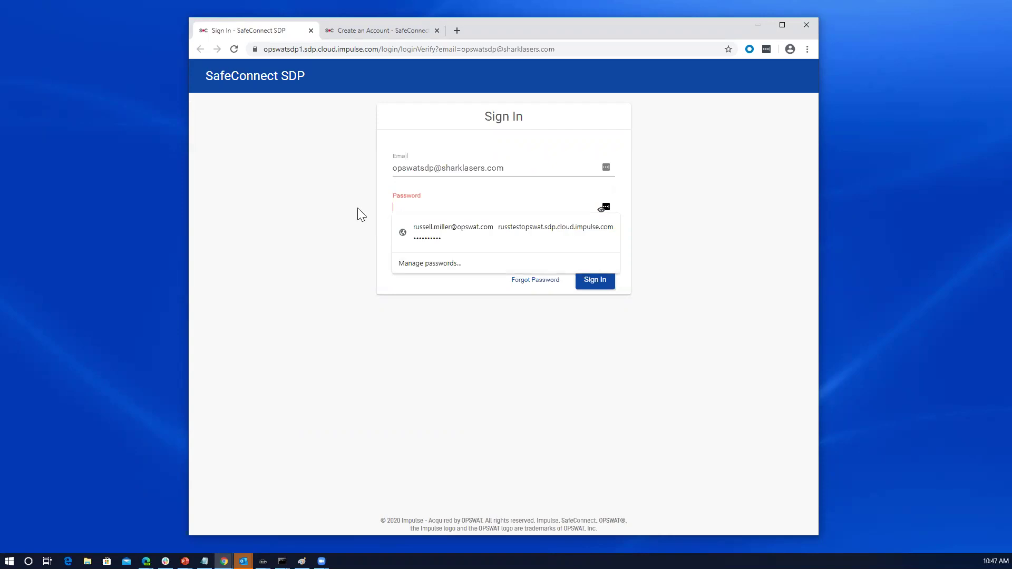
{"action": "left_click", "coordinate": [342, 209]}
{"action": "left_click", "coordinate": [400, 207]}
{"action": "type", "text": "•••••"}
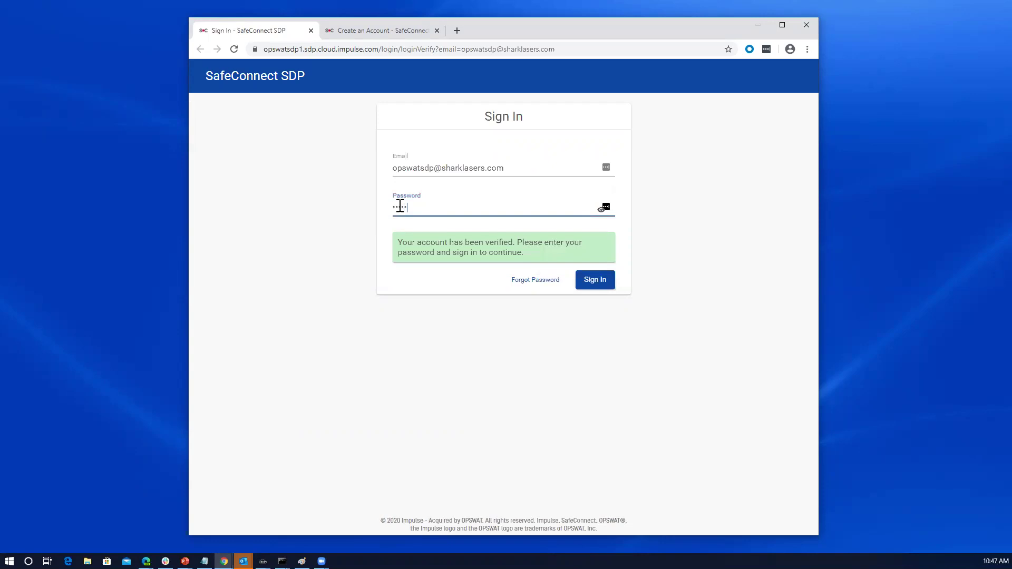
{"action": "type", "text": "••••"}
{"action": "left_click", "coordinate": [601, 288]}
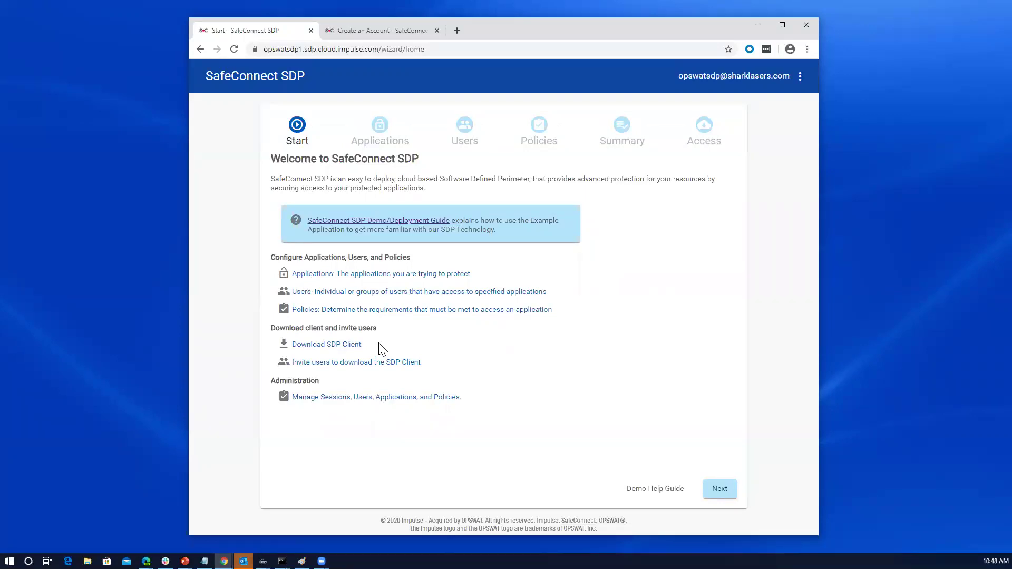
{"action": "left_click", "coordinate": [382, 136]}
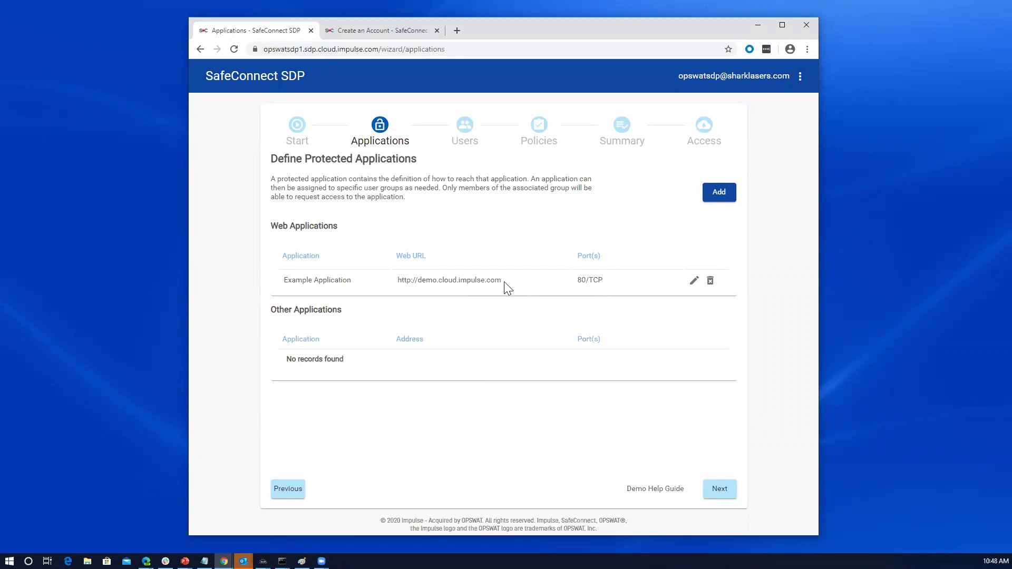
{"action": "left_click_drag", "start_coordinate": [503, 281], "coordinate": [398, 285]}
{"action": "key", "text": "ctrl+c"}
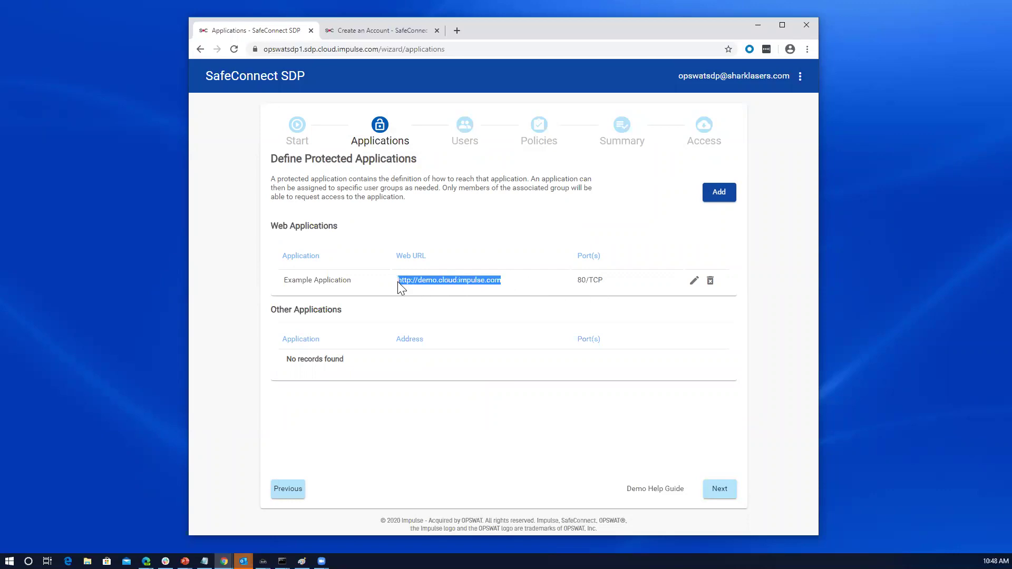
{"action": "left_click", "coordinate": [457, 31]}
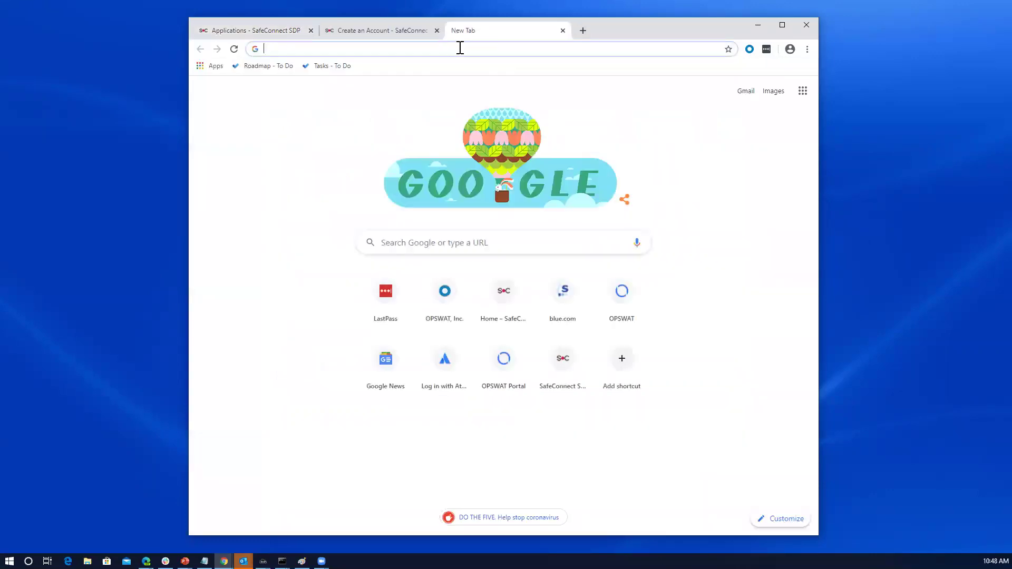
{"action": "key", "text": "ctrl+v"}
{"action": "key", "text": "Return"}
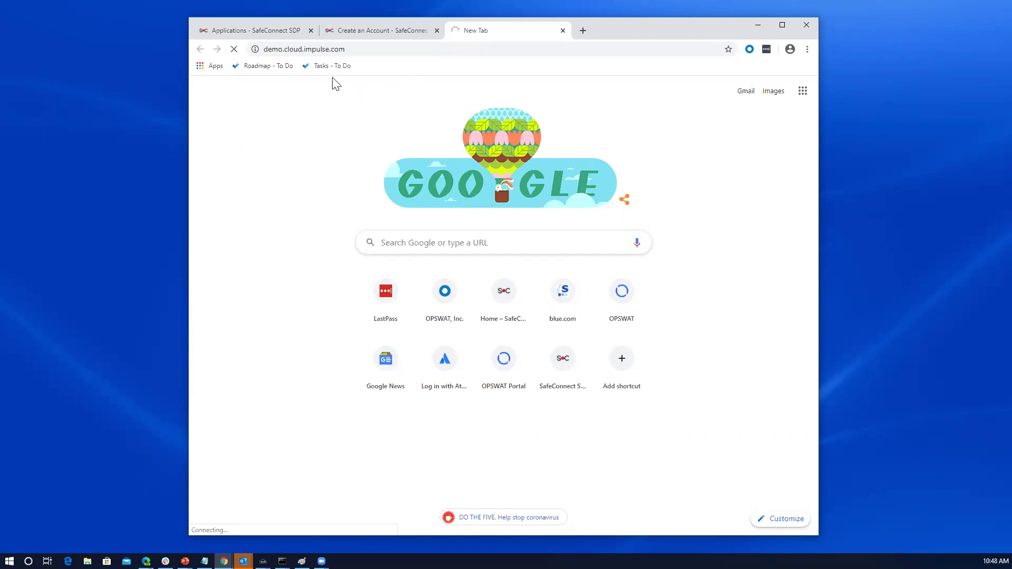
{"action": "left_click", "coordinate": [361, 30]}
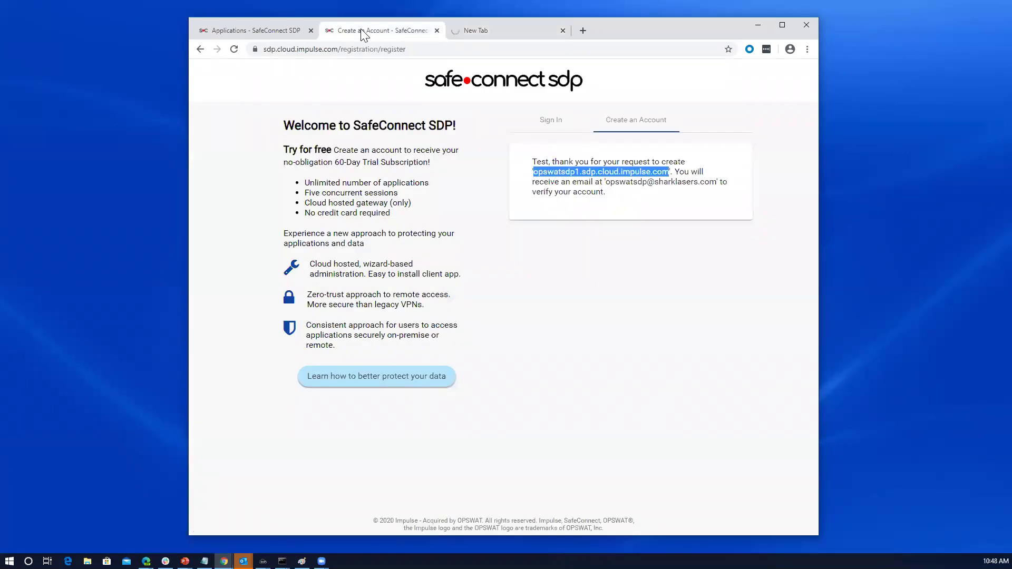
{"action": "left_click", "coordinate": [274, 30]}
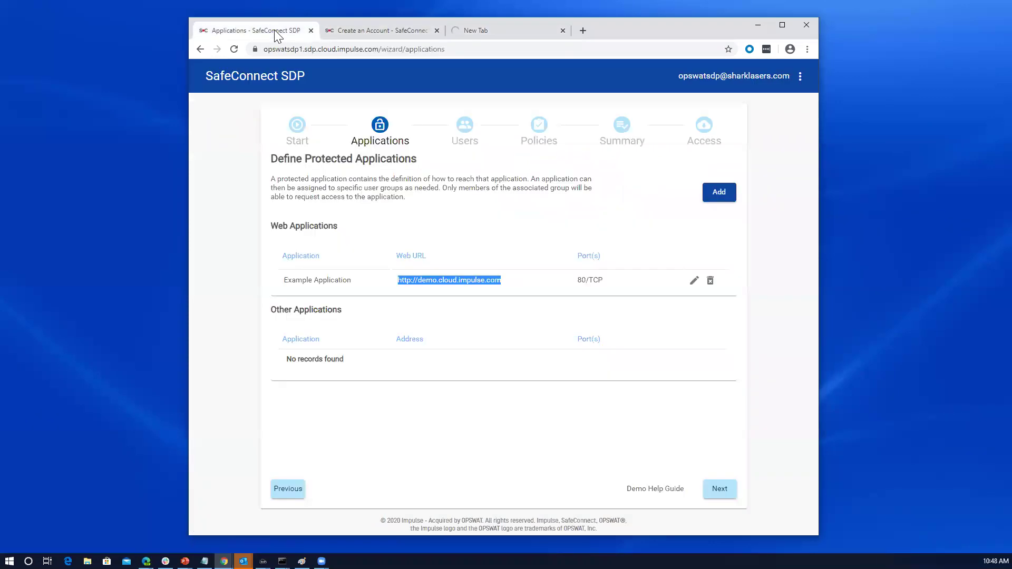
{"action": "left_click", "coordinate": [336, 278]}
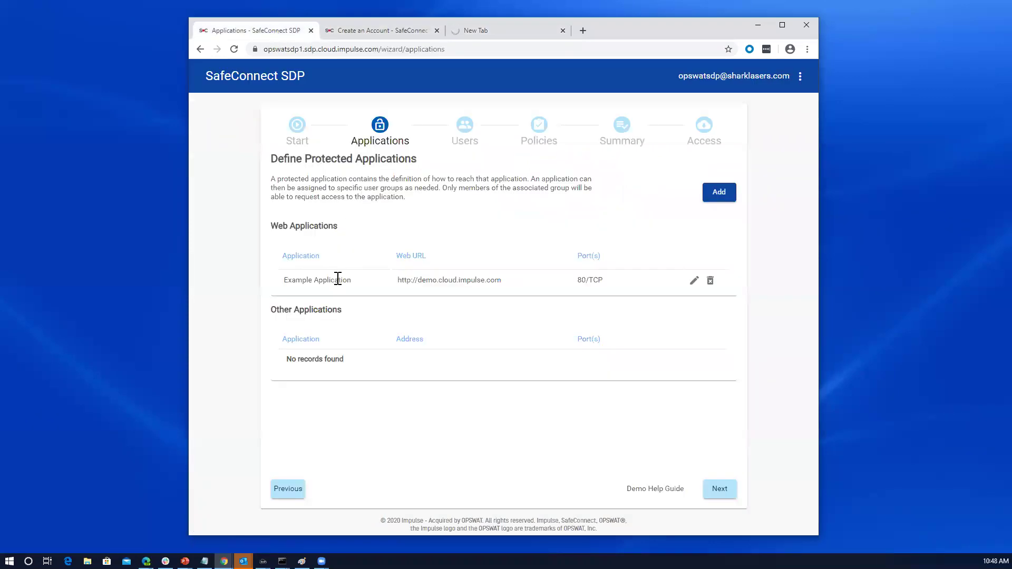
{"action": "left_click", "coordinate": [695, 281]}
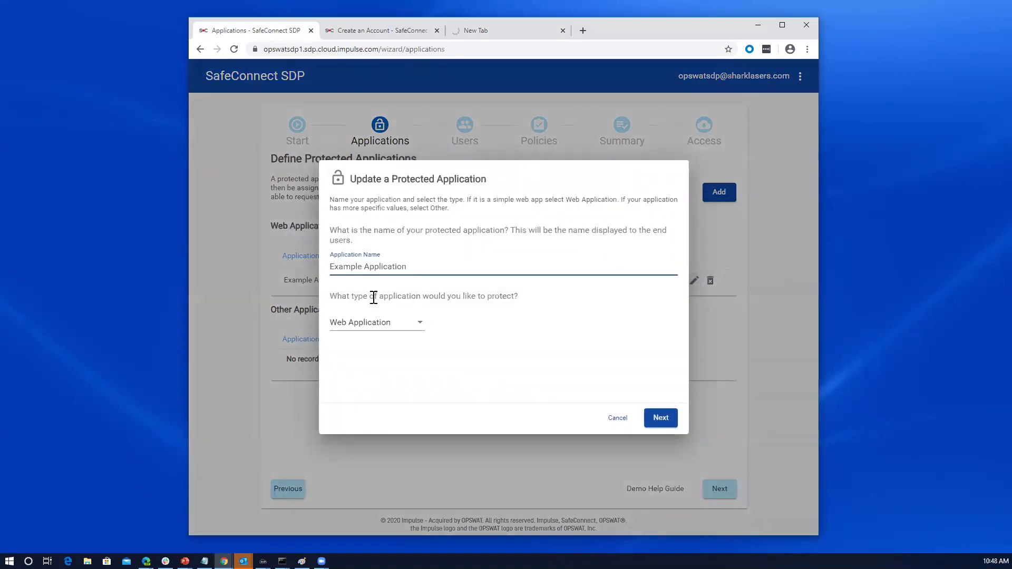
{"action": "left_click", "coordinate": [388, 333]}
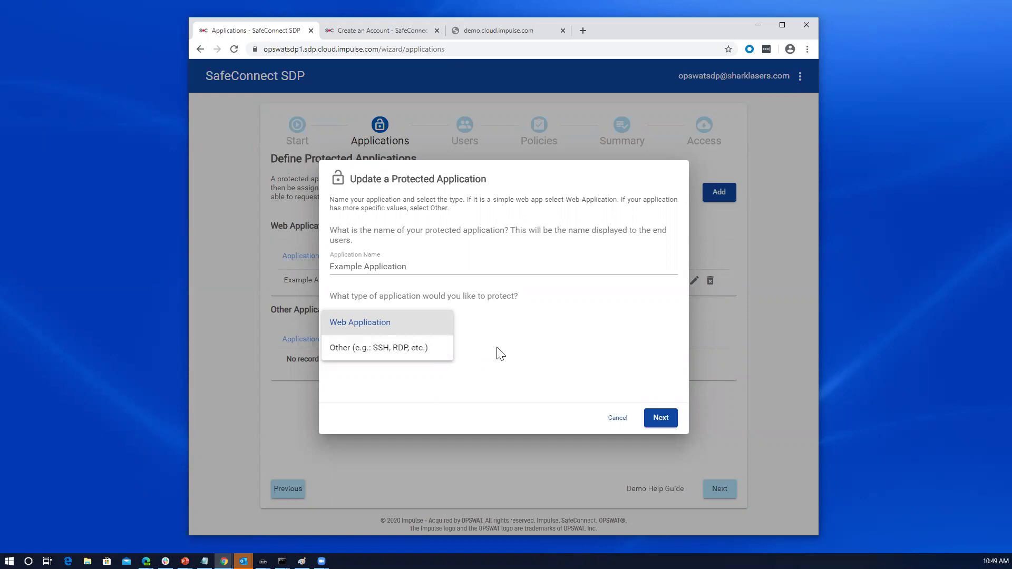
{"action": "left_click", "coordinate": [500, 354]}
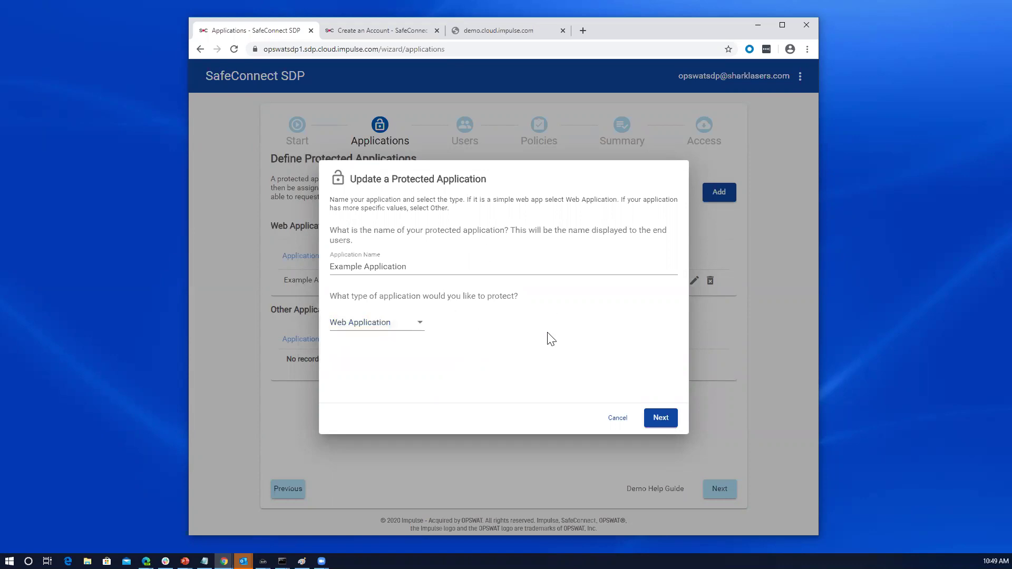
{"action": "left_click", "coordinate": [661, 418]}
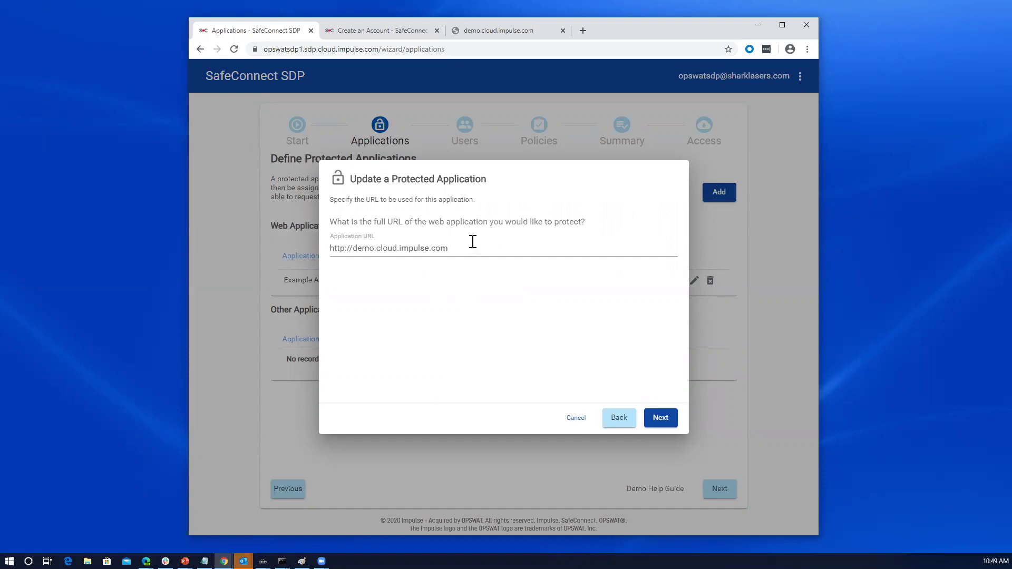
{"action": "left_click_drag", "start_coordinate": [455, 248], "coordinate": [319, 245]}
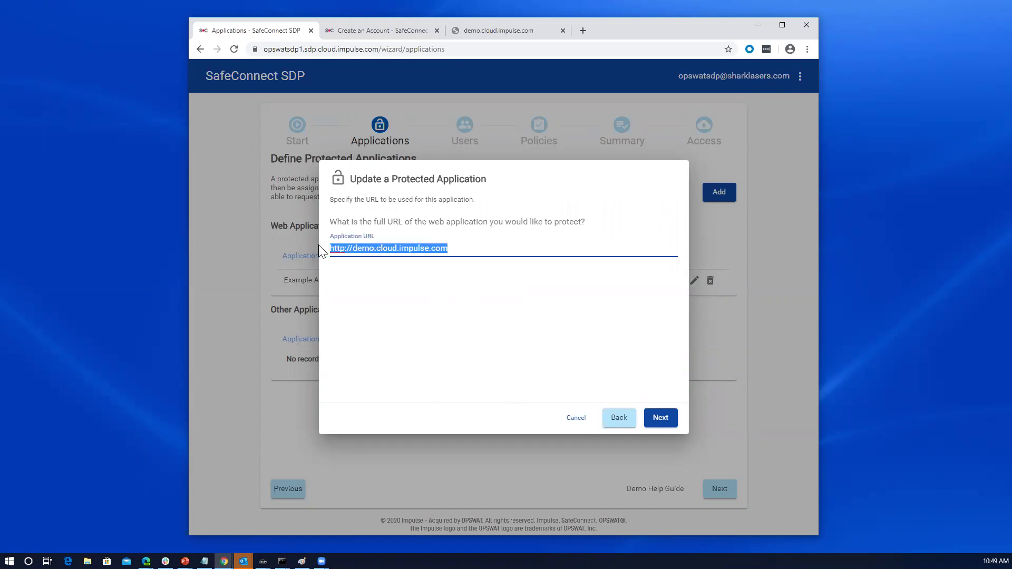
{"action": "left_click", "coordinate": [660, 418]}
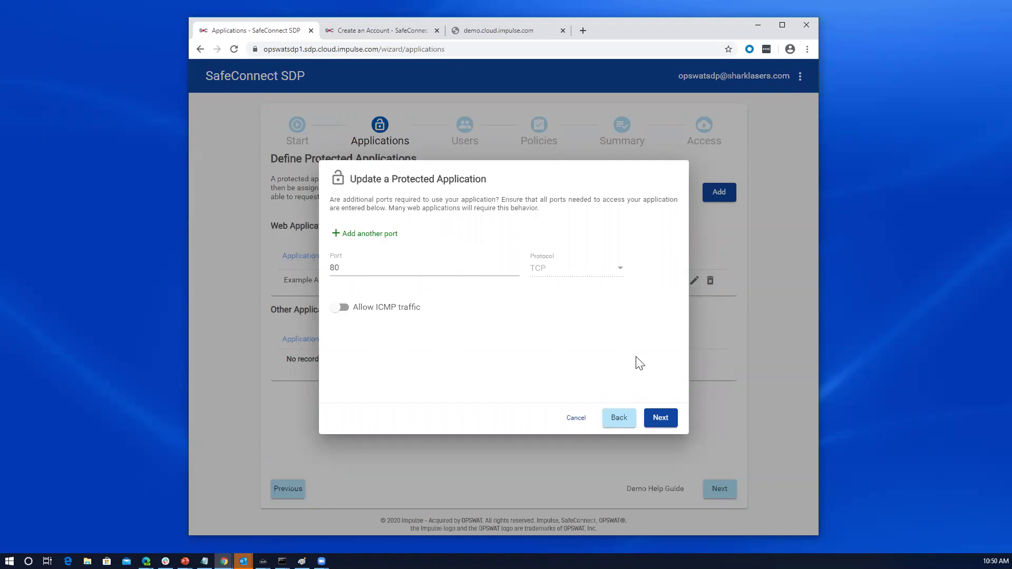
{"action": "left_click", "coordinate": [667, 422]}
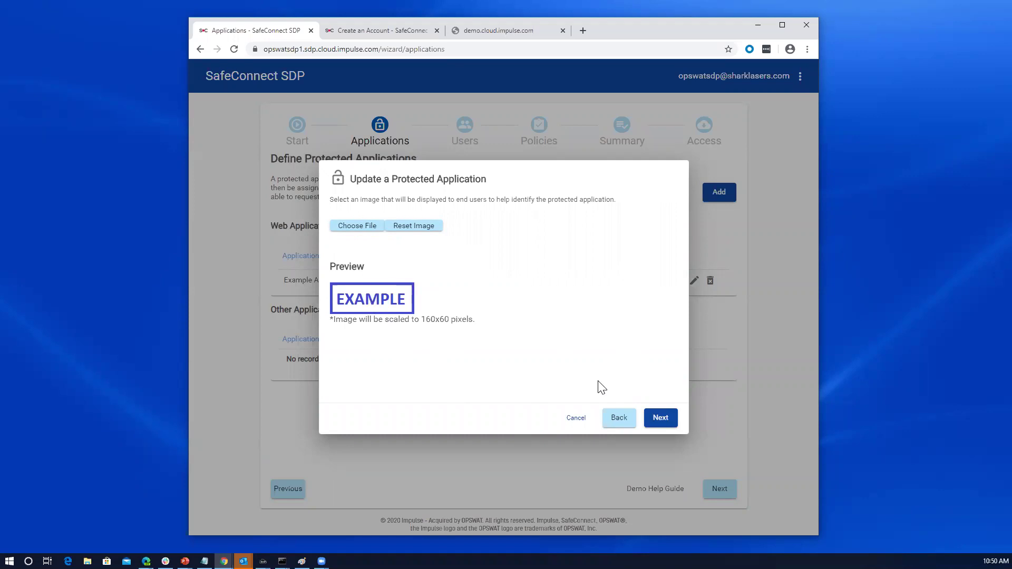
{"action": "left_click", "coordinate": [660, 418]}
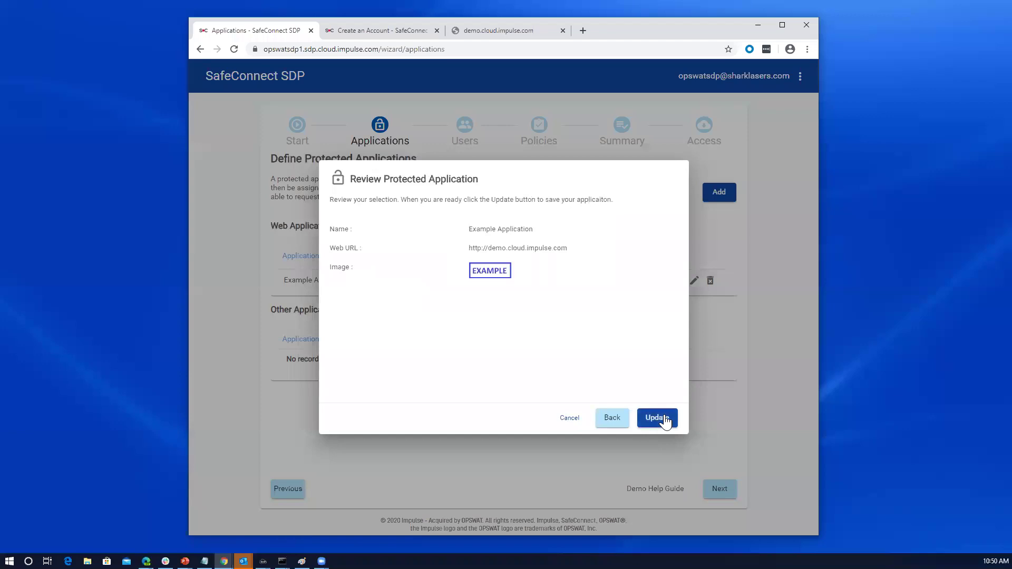
{"action": "left_click", "coordinate": [657, 418]}
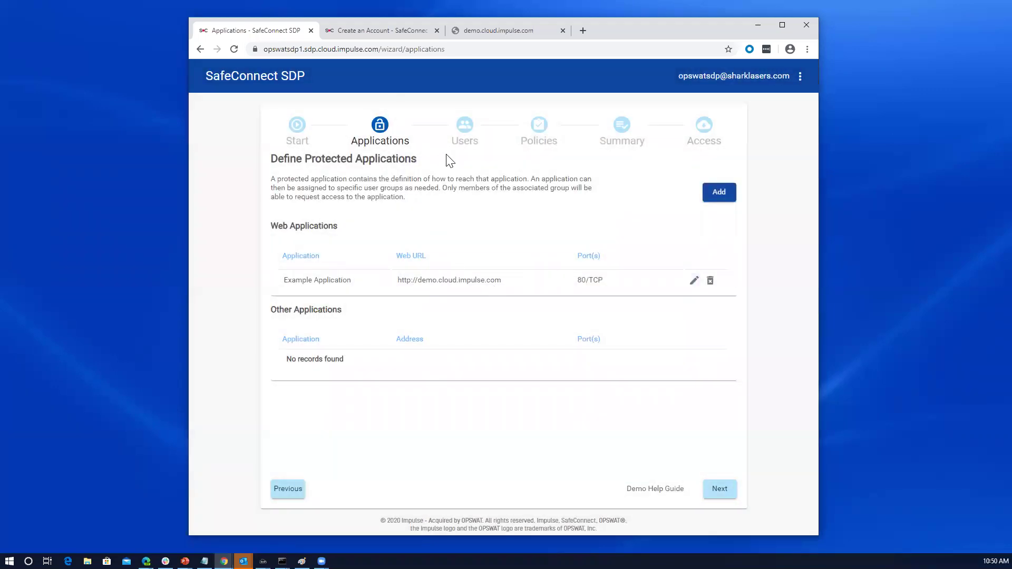
Go to the Users step, open Add SAML Identity Provider, and browse the provider list without choosing.
{"action": "left_click", "coordinate": [466, 131]}
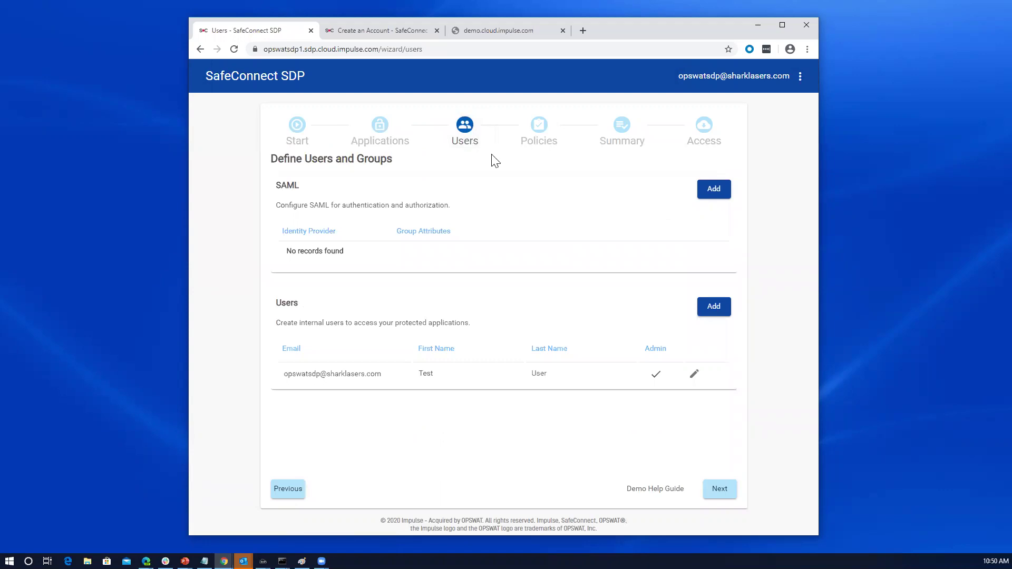
{"action": "left_click", "coordinate": [721, 195]}
{"action": "left_click", "coordinate": [720, 189]}
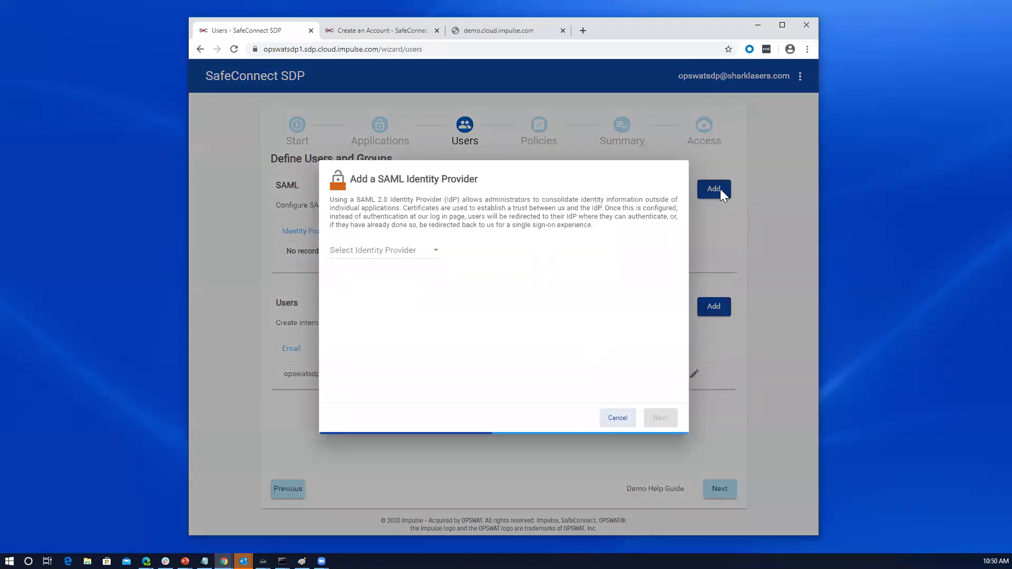
{"action": "left_click", "coordinate": [398, 252]}
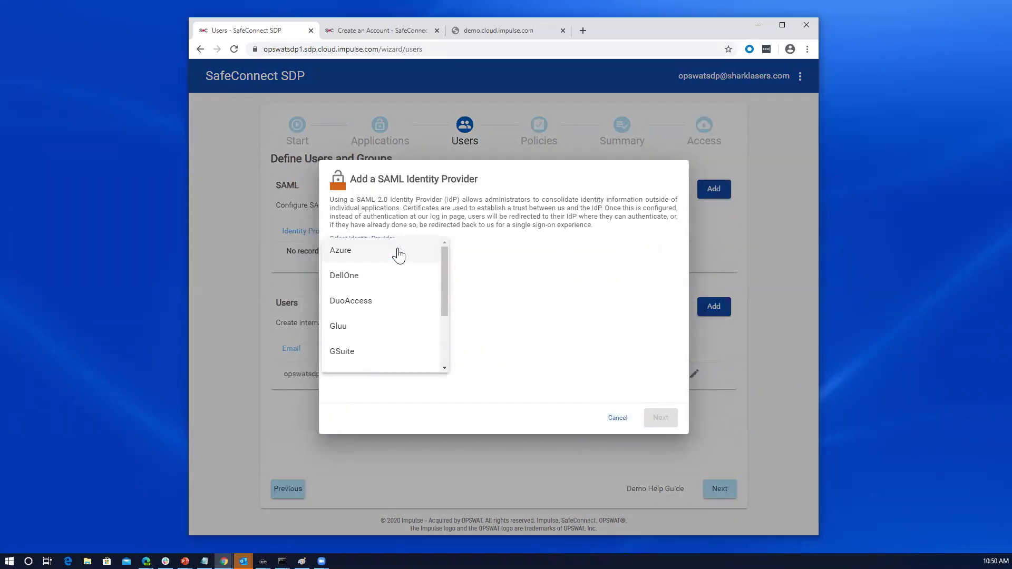
{"action": "scroll", "coordinate": [443, 284], "scroll_direction": "down", "scroll_amount": 3}
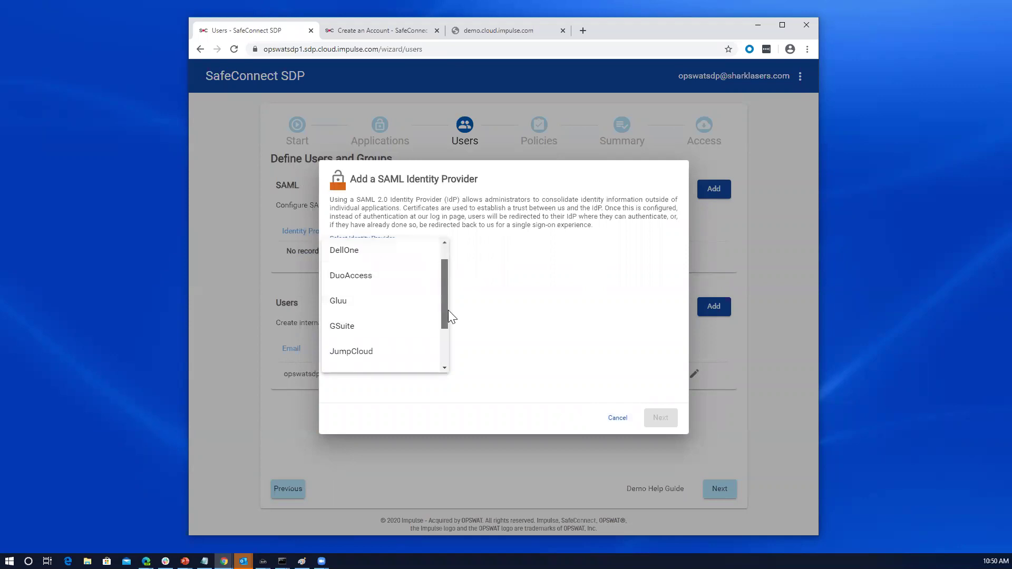
{"action": "scroll", "coordinate": [450, 331], "scroll_direction": "up", "scroll_amount": 4}
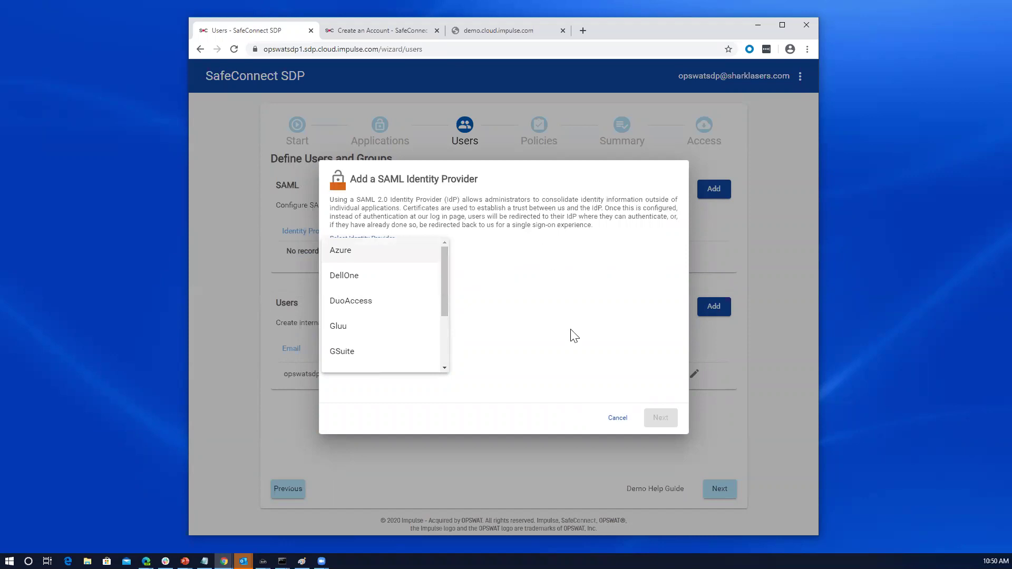
{"action": "left_click", "coordinate": [618, 421]}
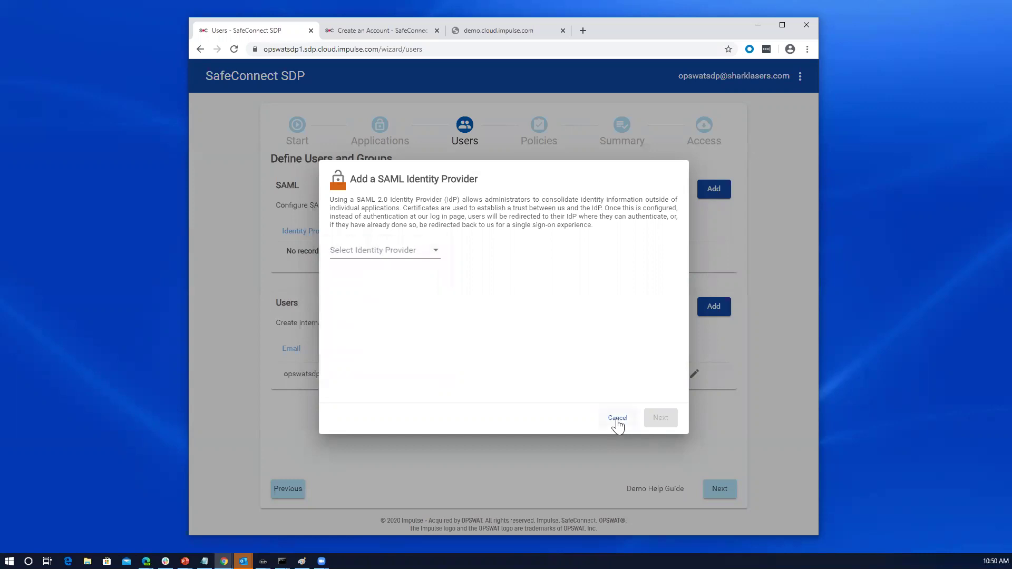
Cancel both the SAML provider and Create User dialogs, keeping only the admin user, then continue.
{"action": "left_click", "coordinate": [617, 419]}
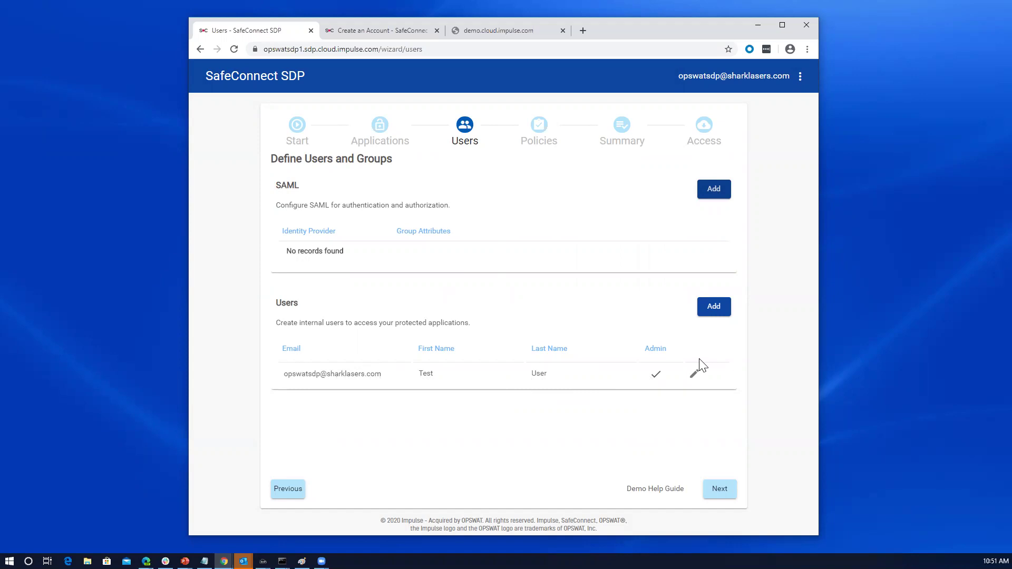
{"action": "left_click", "coordinate": [710, 311]}
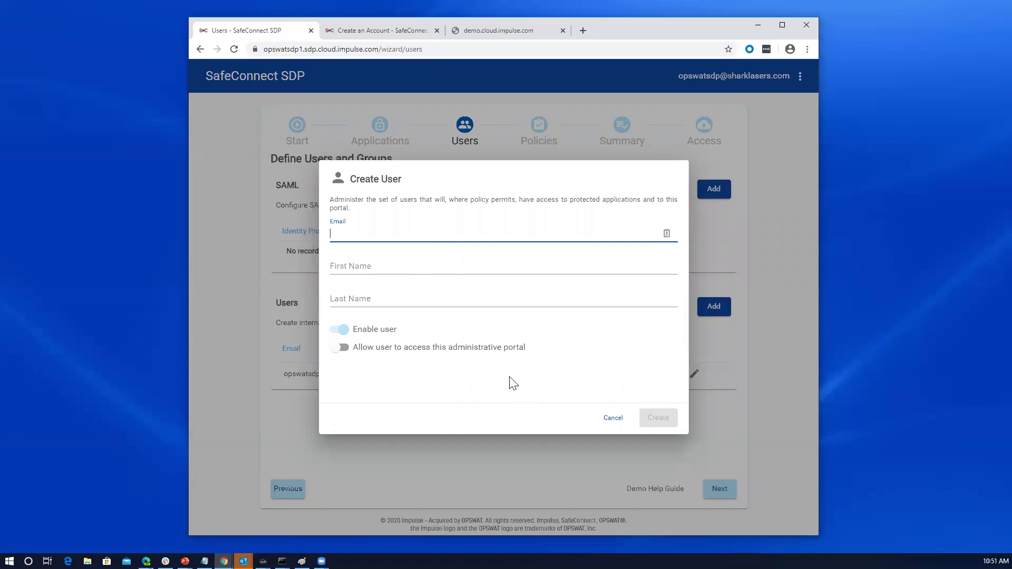
{"action": "left_click", "coordinate": [614, 418]}
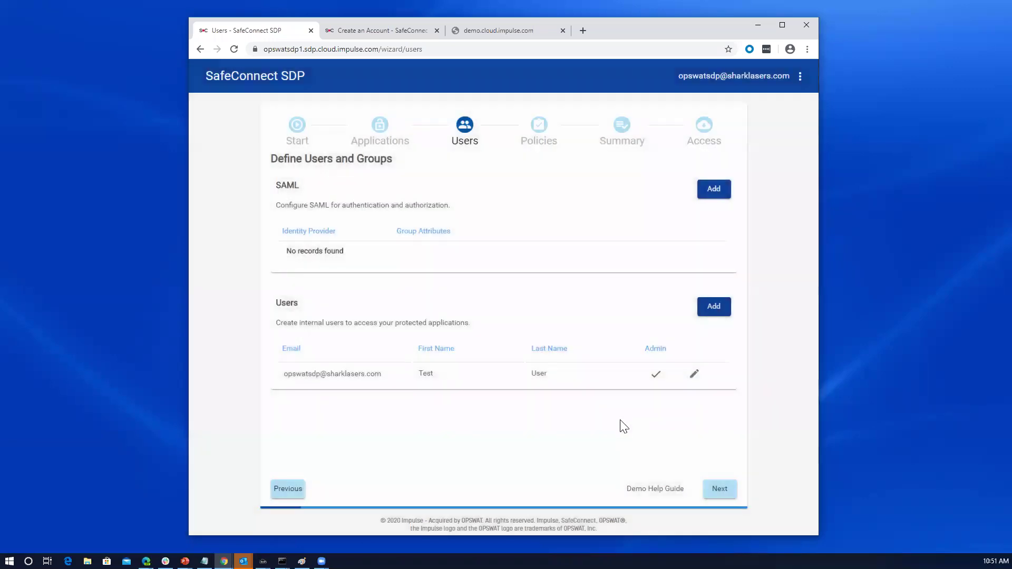
{"action": "left_click", "coordinate": [722, 495]}
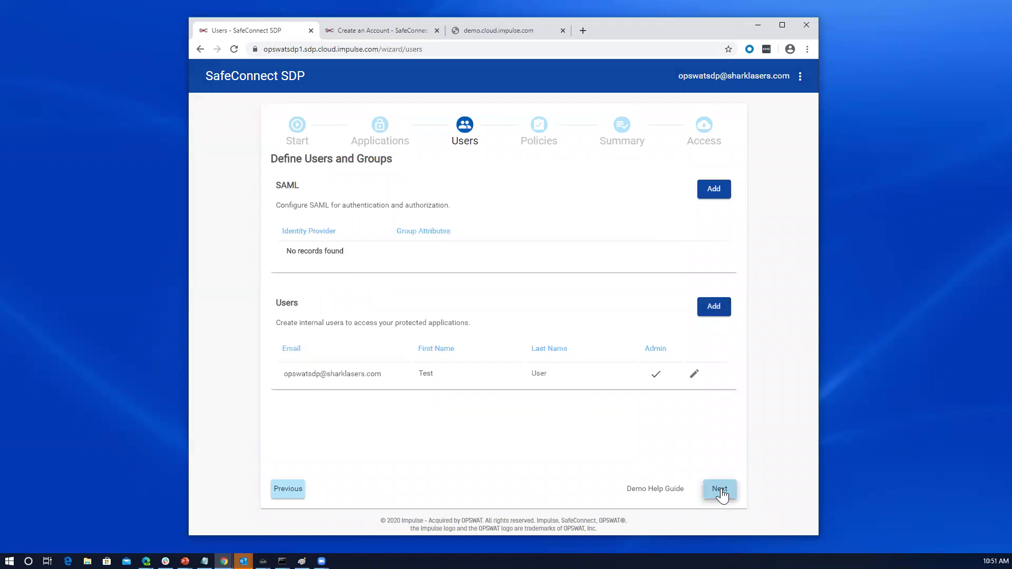
Review the Example Application policy granted to the admin user and close it unchanged.
{"action": "left_click", "coordinate": [720, 489]}
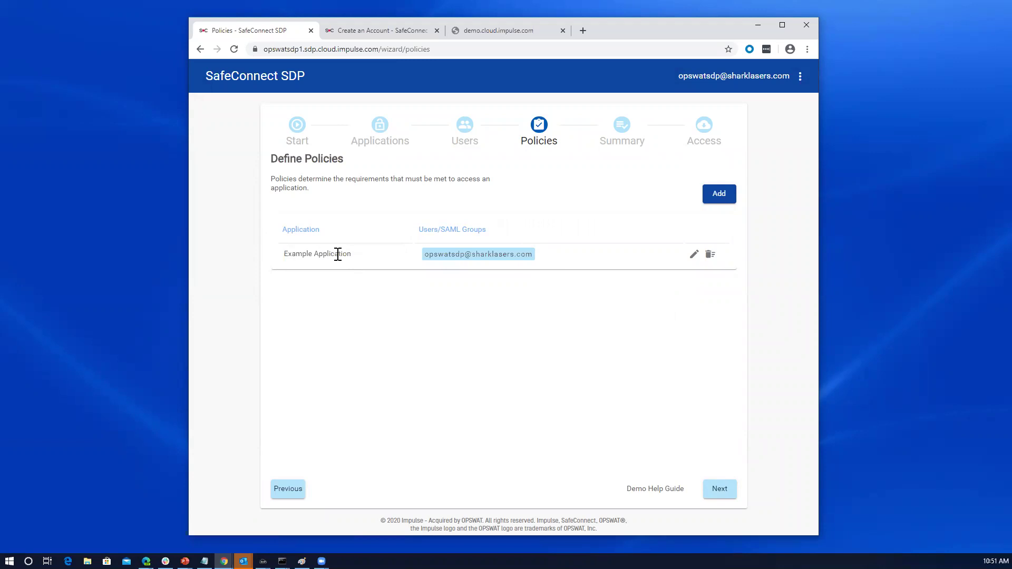
{"action": "left_click", "coordinate": [694, 255]}
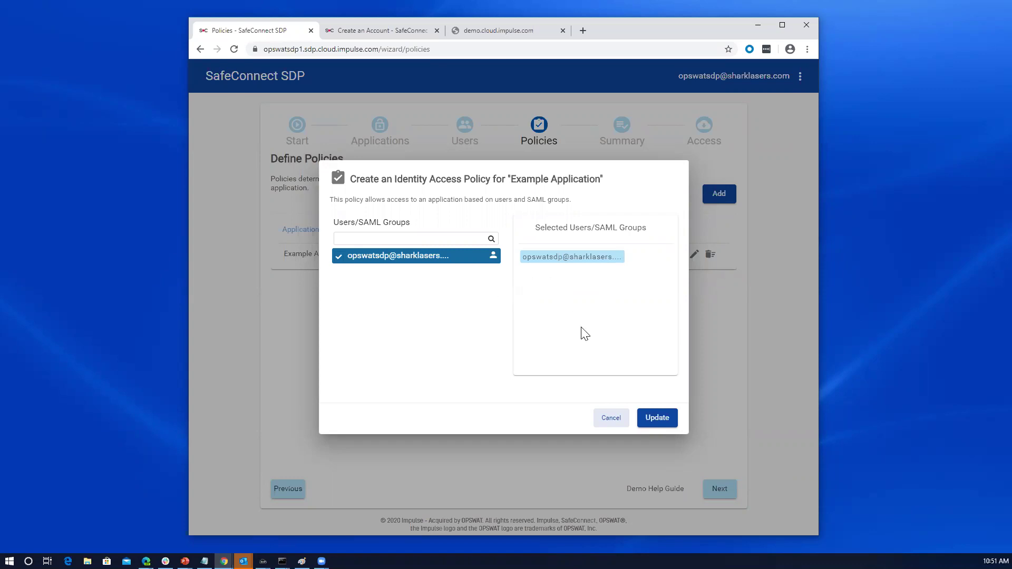
{"action": "left_click", "coordinate": [609, 418]}
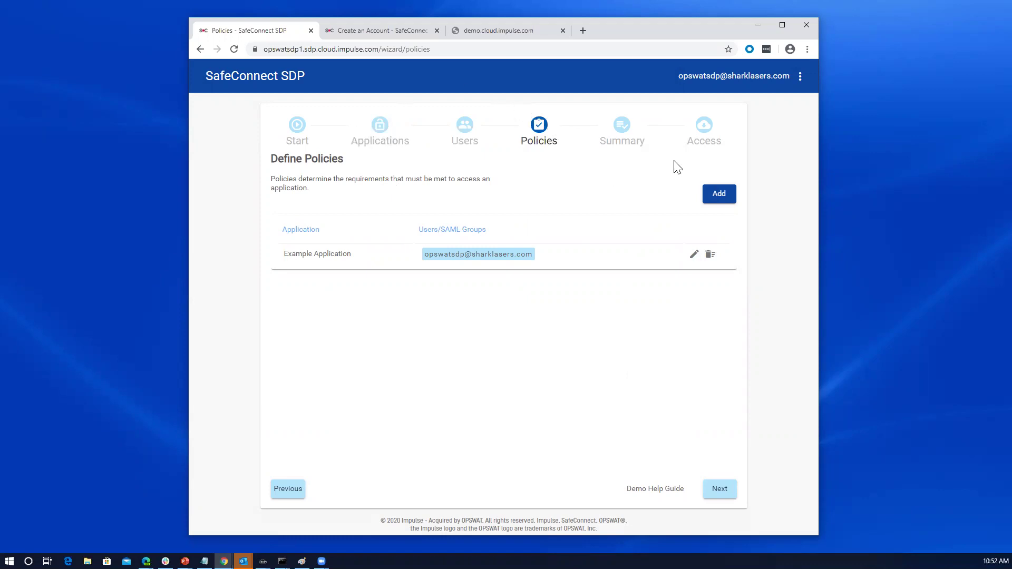
Jump to the Access step and confirm demo.cloud.impulse.com still times out in its tab.
{"action": "left_click", "coordinate": [704, 139]}
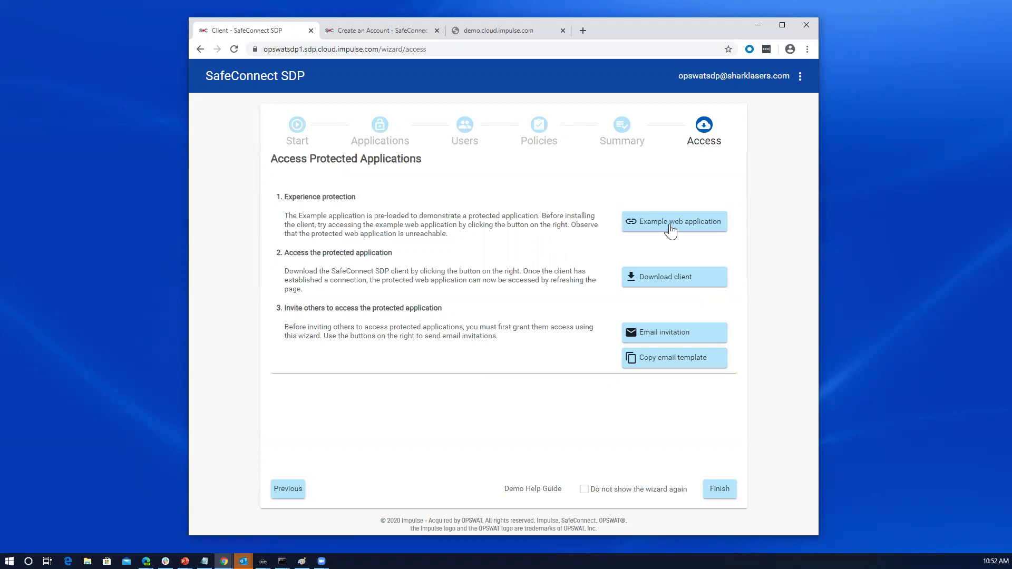
{"action": "left_click", "coordinate": [512, 30]}
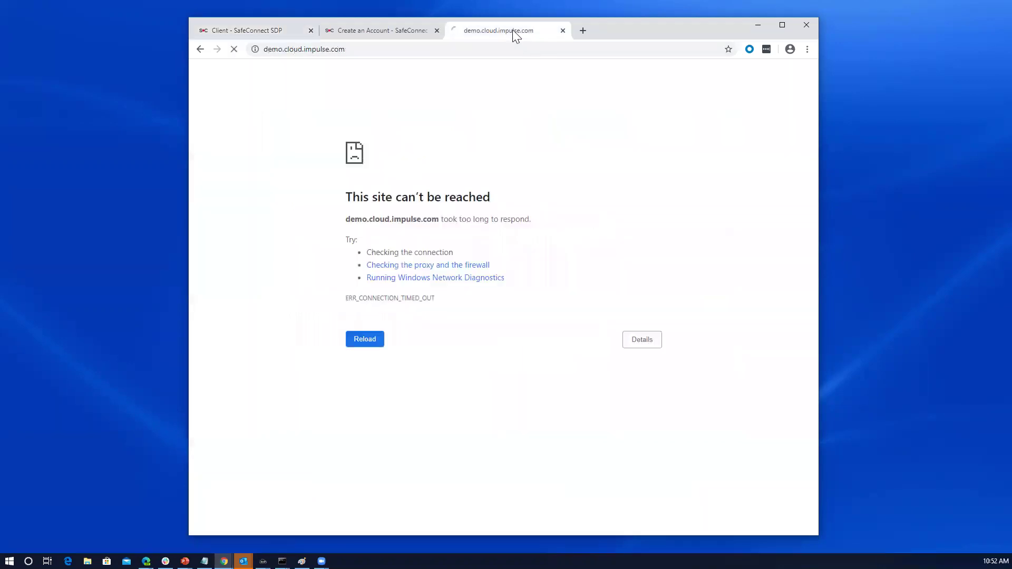
{"action": "left_click", "coordinate": [262, 32]}
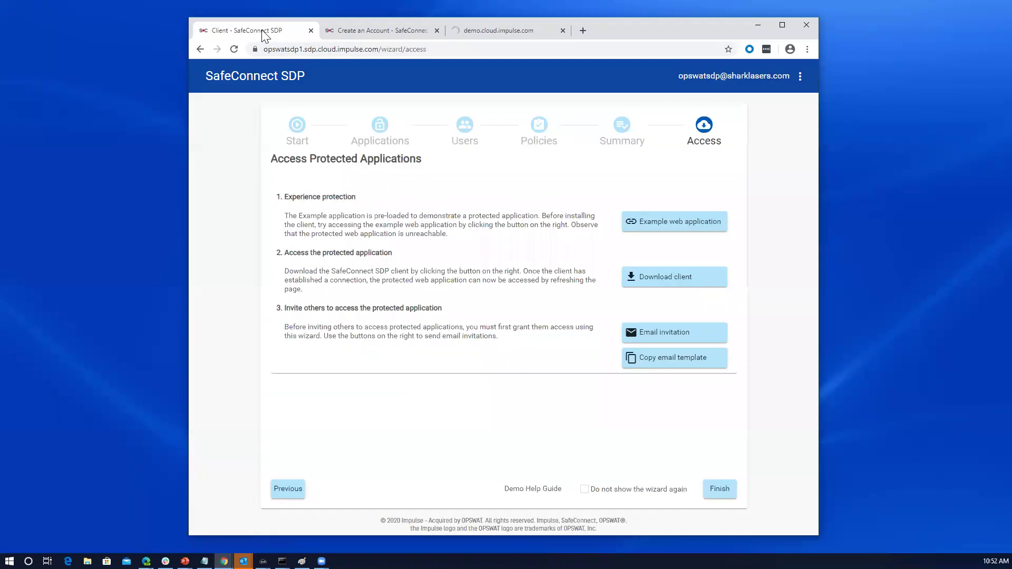
Download SDPWindowsInstaller.msi for Windows and set it to open when the download finishes.
{"action": "left_click", "coordinate": [659, 282]}
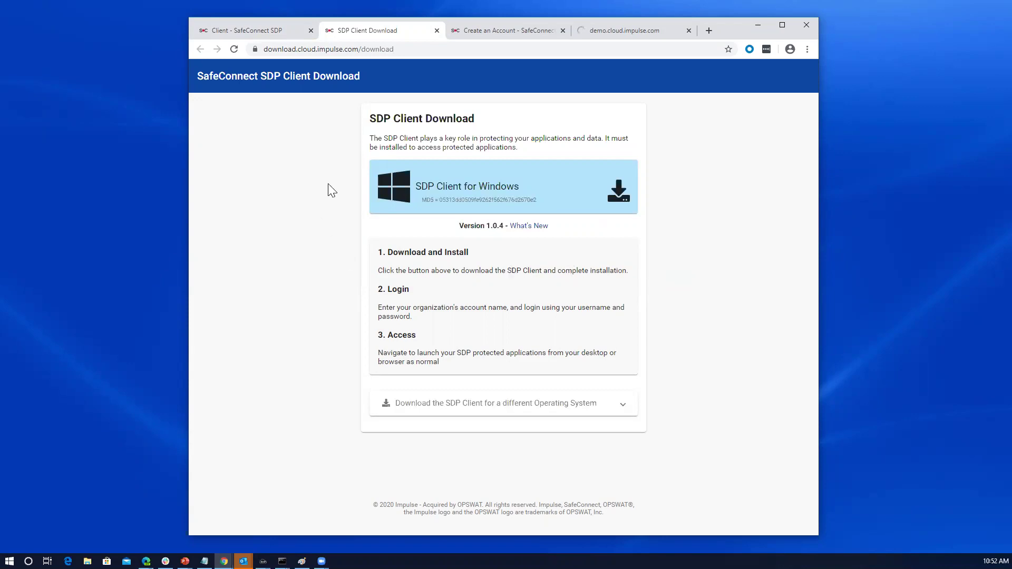
{"action": "left_click", "coordinate": [435, 195]}
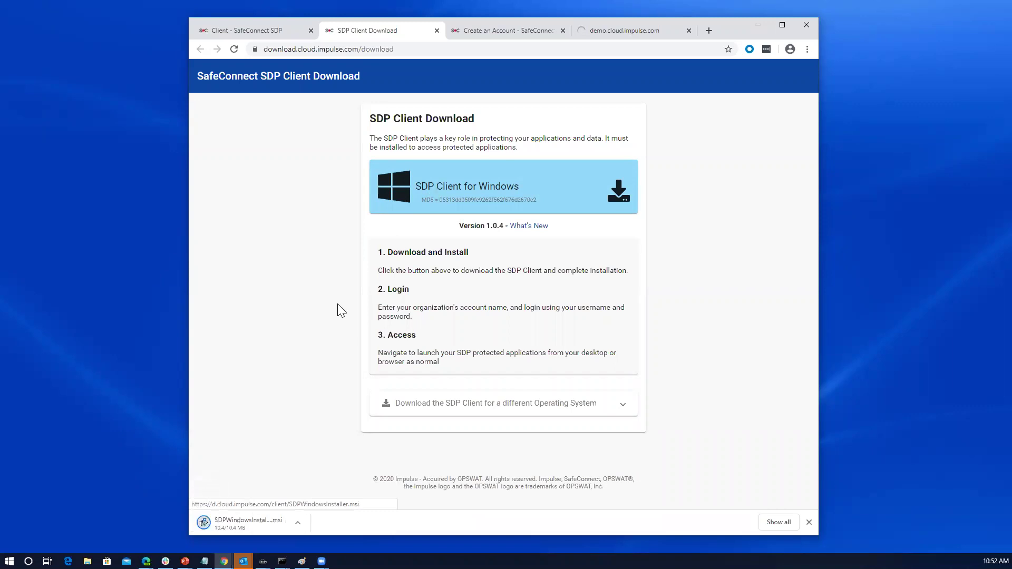
{"action": "left_click", "coordinate": [302, 525]}
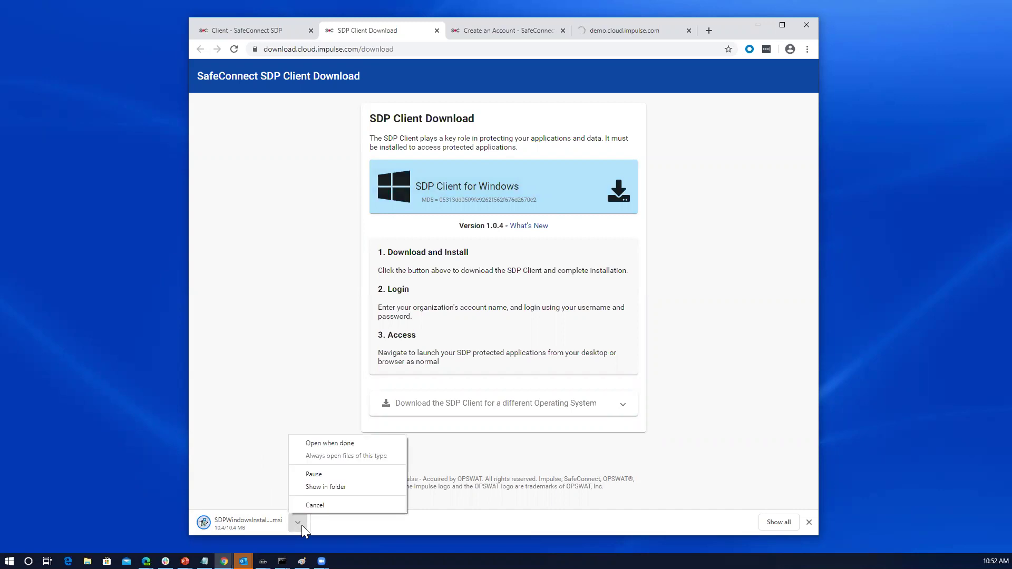
{"action": "left_click", "coordinate": [312, 443]}
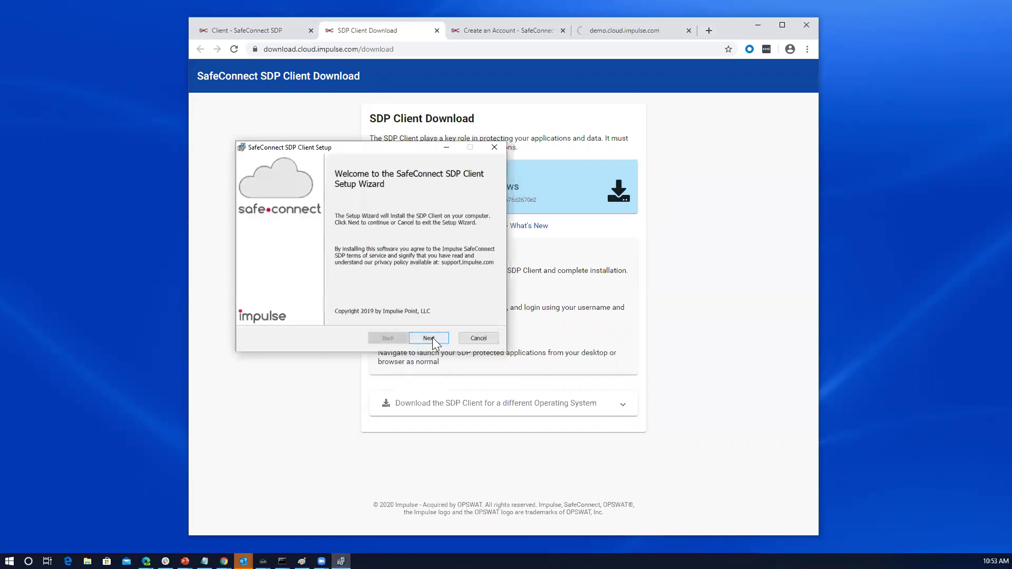
Accept the default setup pages and select the prefilled account name.
{"action": "left_click", "coordinate": [430, 339]}
{"action": "left_click", "coordinate": [432, 338]}
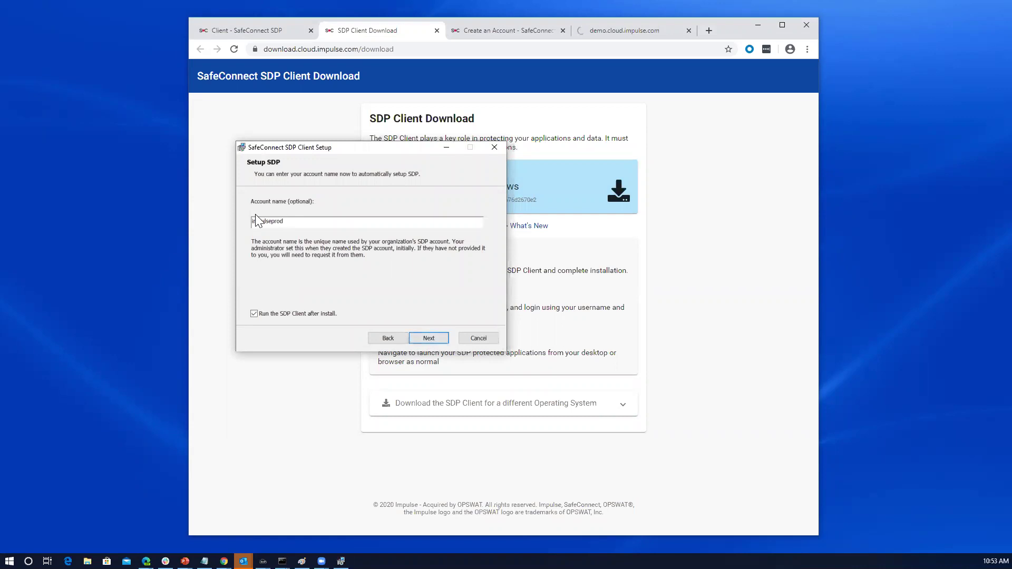
{"action": "left_click_drag", "start_coordinate": [283, 221], "coordinate": [255, 222]}
{"action": "left_click_drag", "start_coordinate": [337, 148], "coordinate": [209, 164]}
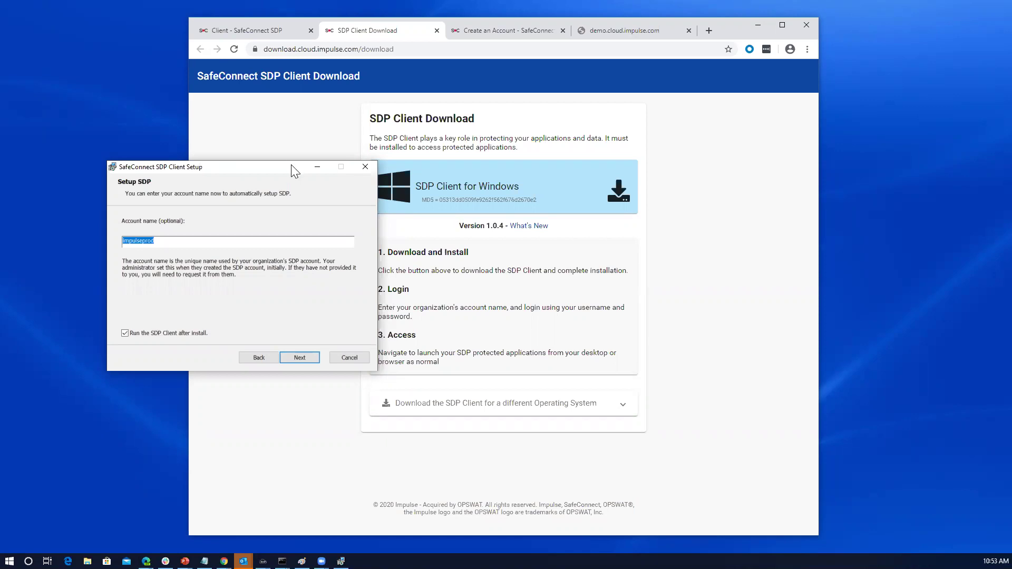
{"action": "left_click_drag", "start_coordinate": [291, 165], "coordinate": [235, 200]}
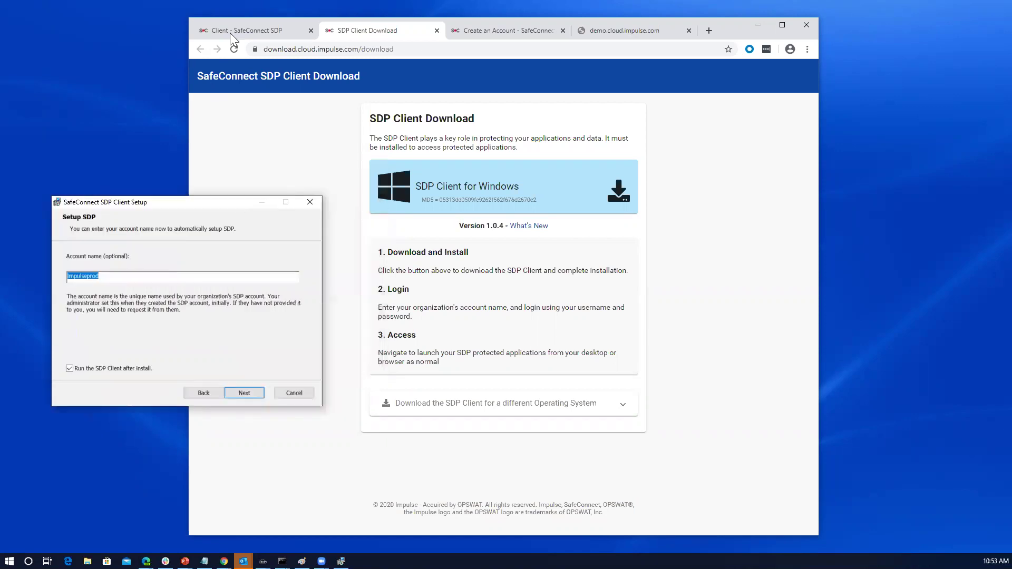
Copy the organisation's account name from the wizard's site address into Account name.
{"action": "left_click", "coordinate": [263, 33]}
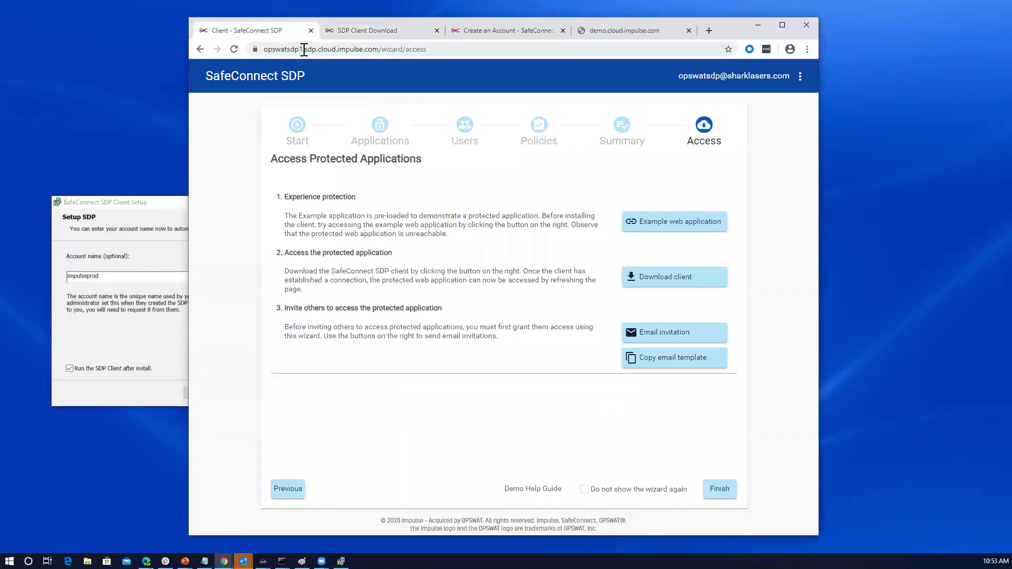
{"action": "left_click_drag", "start_coordinate": [305, 50], "coordinate": [254, 45]}
{"action": "key", "text": "ctrl+c"}
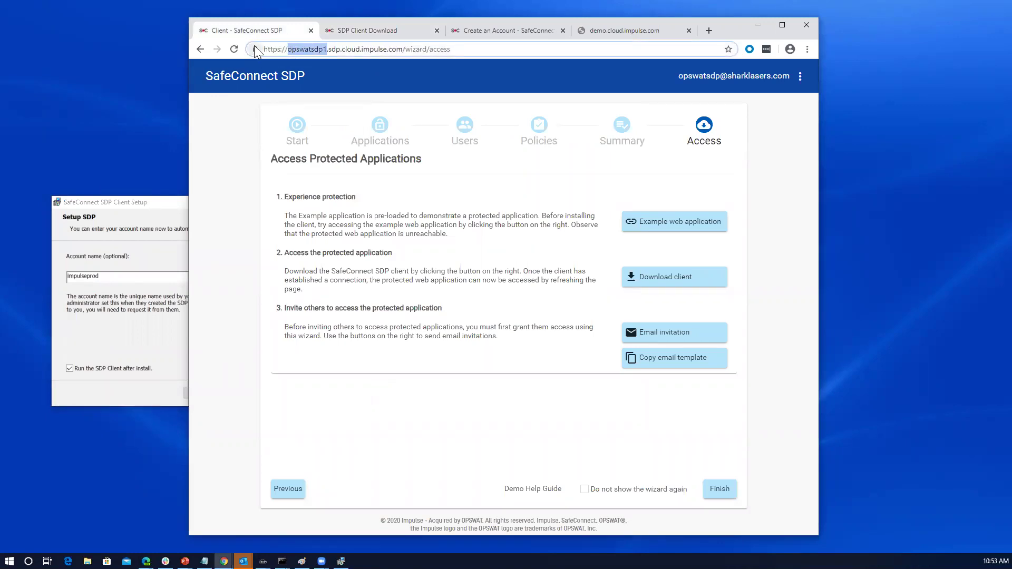
{"action": "left_click", "coordinate": [138, 228]}
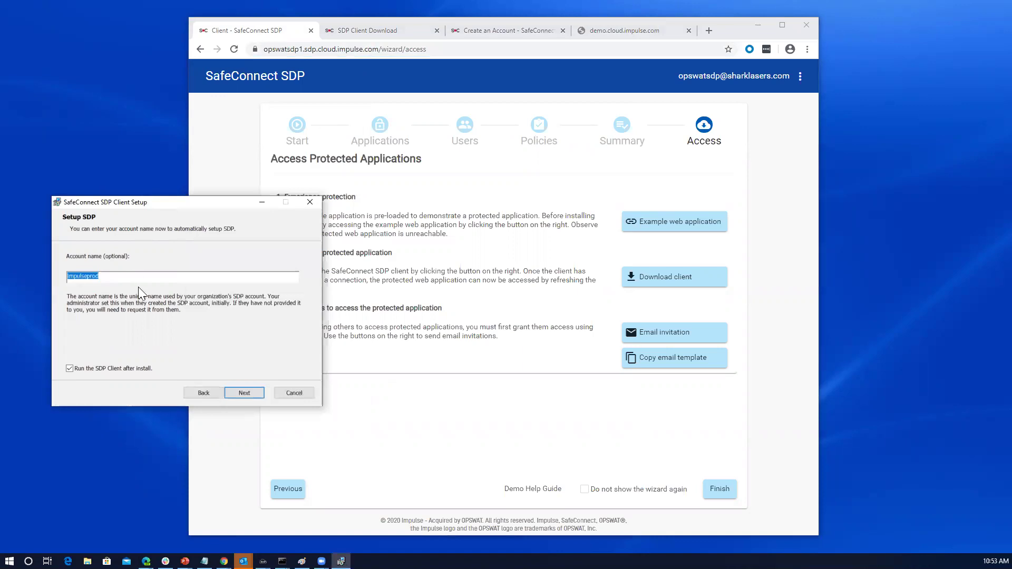
{"action": "key", "text": "ctrl+v"}
Install the SDP client and finish the setup wizard.
{"action": "left_click", "coordinate": [245, 392]}
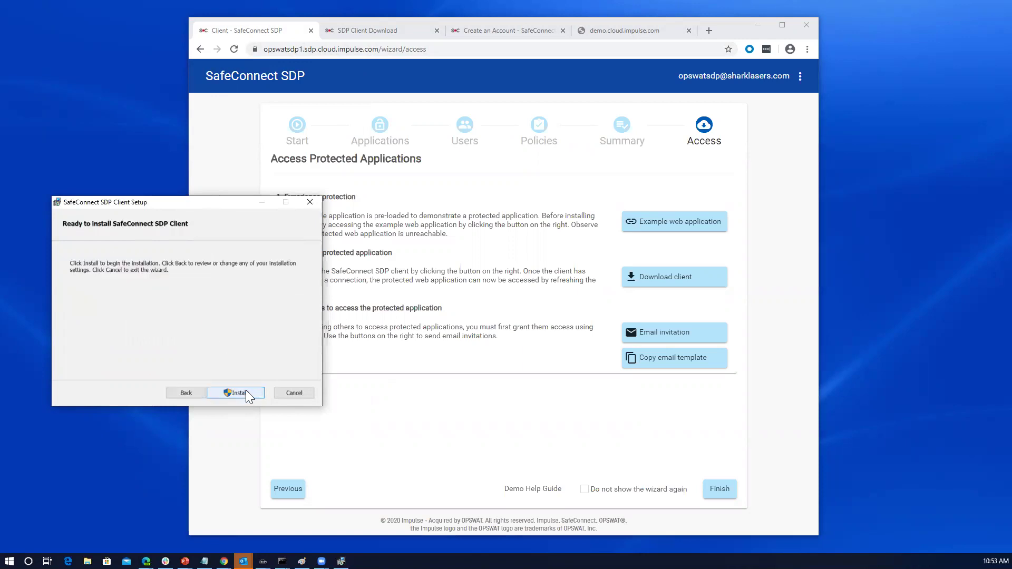
{"action": "left_click", "coordinate": [246, 393]}
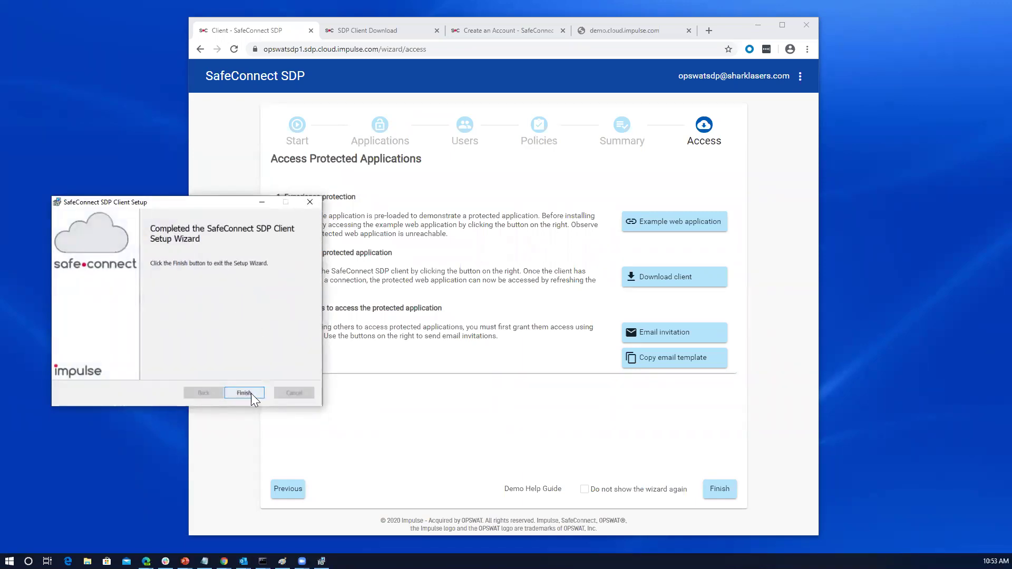
{"action": "left_click", "coordinate": [244, 393]}
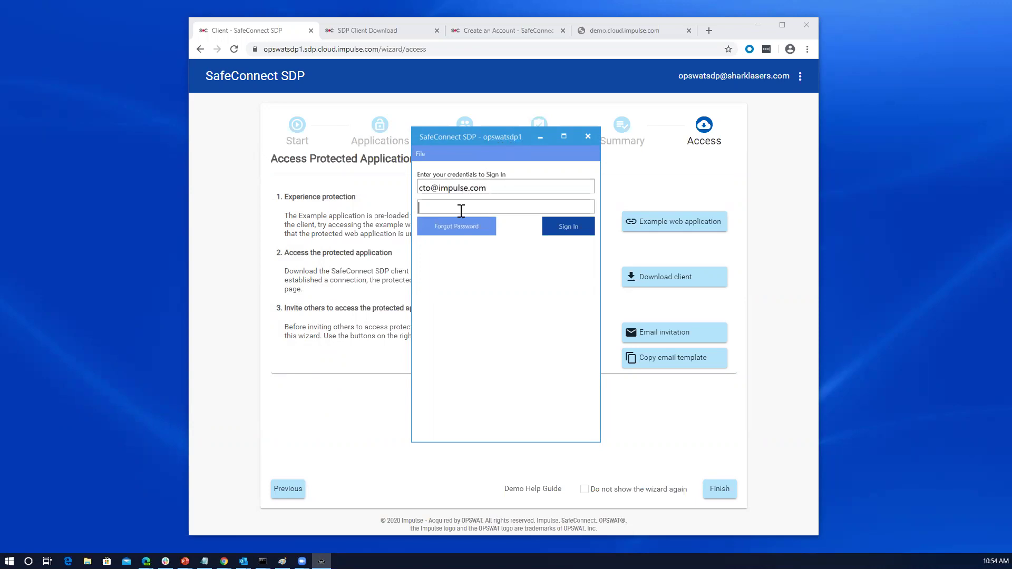
Sign in to the client with the administrator's e-mail as username and the account password.
{"action": "left_click_drag", "start_coordinate": [493, 188], "coordinate": [416, 192]}
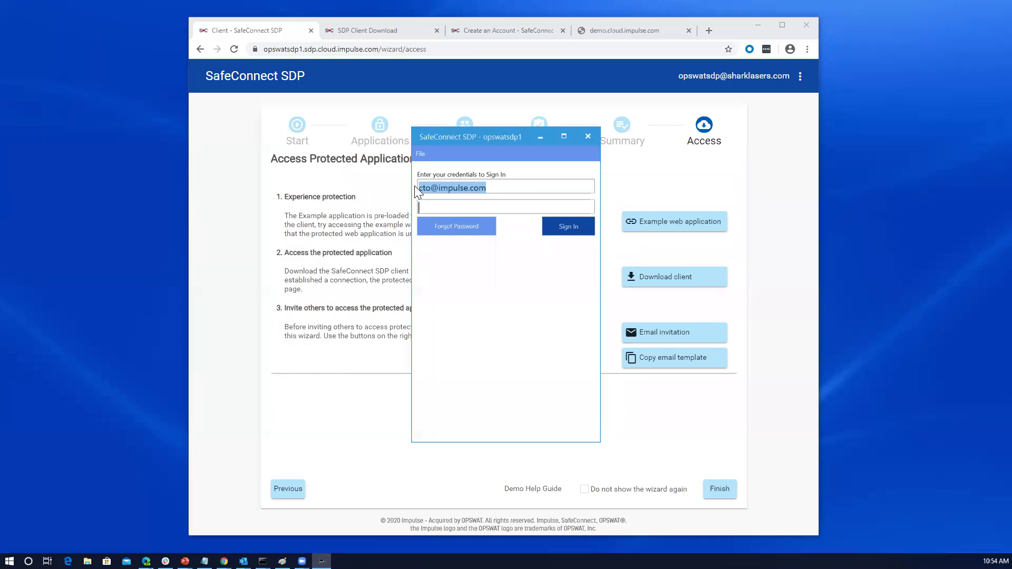
{"action": "key", "text": "ctrl+v"}
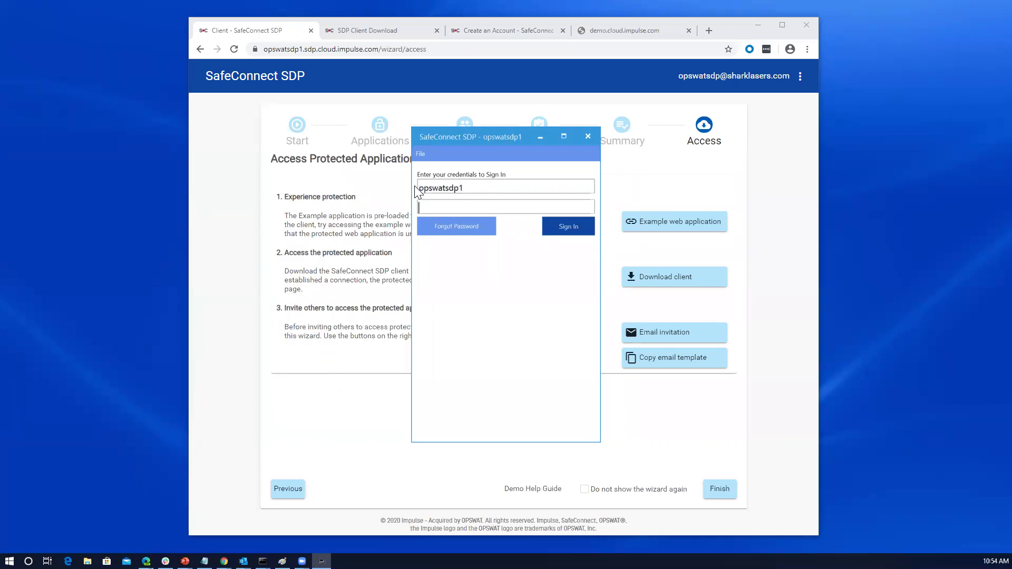
{"action": "key", "text": "ctrl+a"}
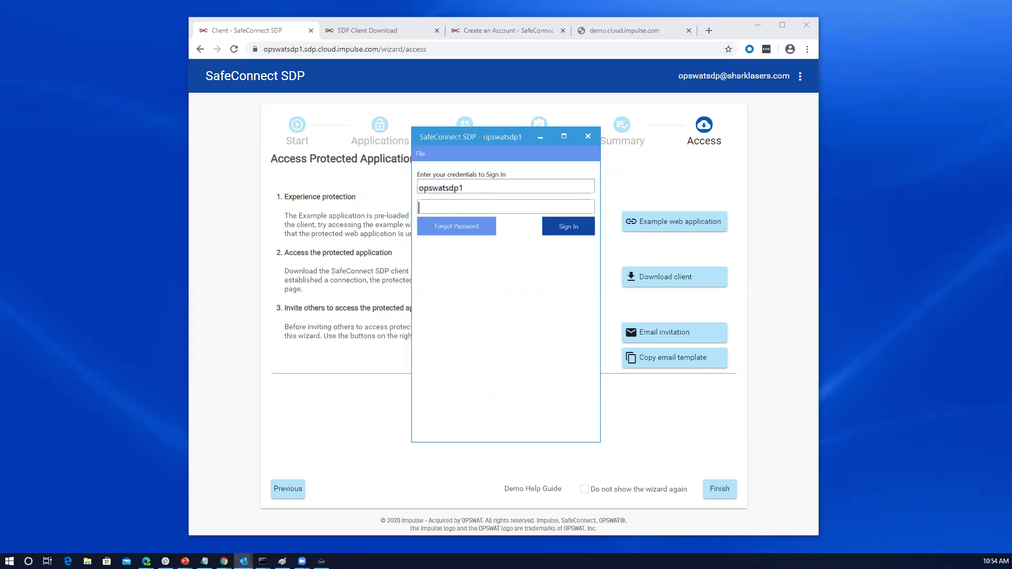
{"action": "left_click", "coordinate": [474, 186]}
{"action": "key", "text": "ctrl+a"}
{"action": "key", "text": "ctrl+v"}
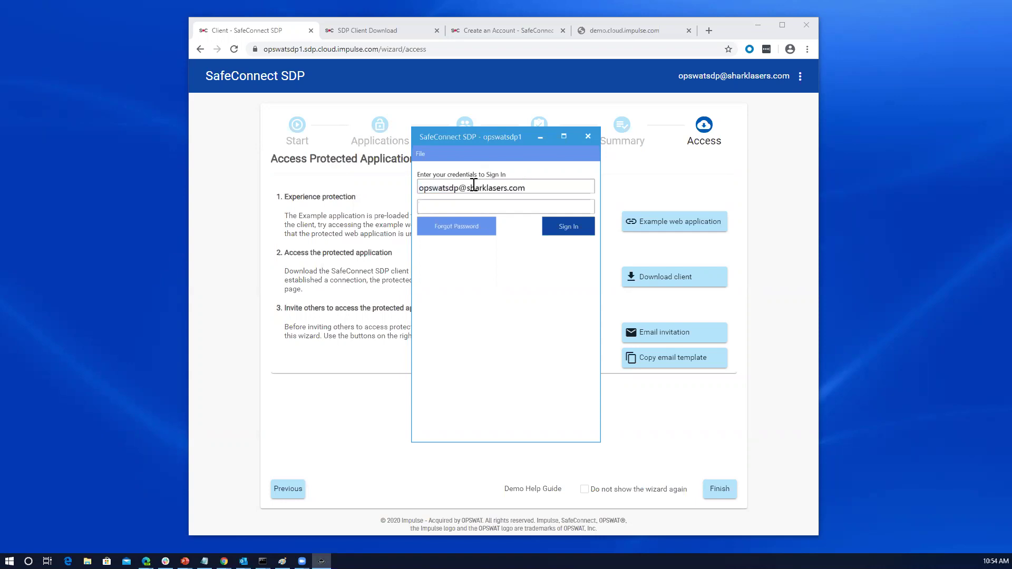
{"action": "type", "text": "•••••••••"}
{"action": "left_click", "coordinate": [560, 221]}
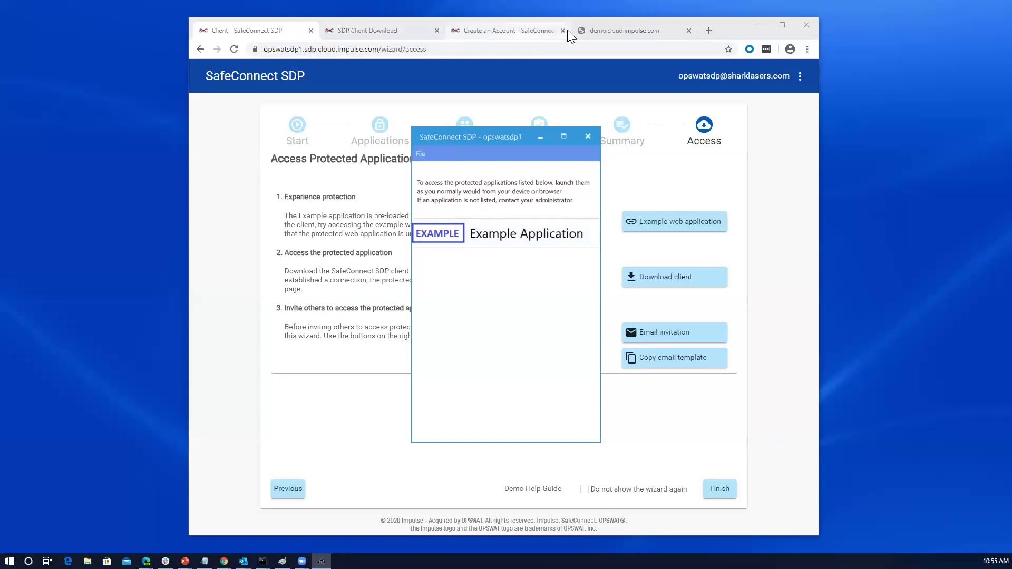
Reload demo.cloud.impulse.com in its tab so it loads through the connected client.
{"action": "left_click", "coordinate": [617, 30]}
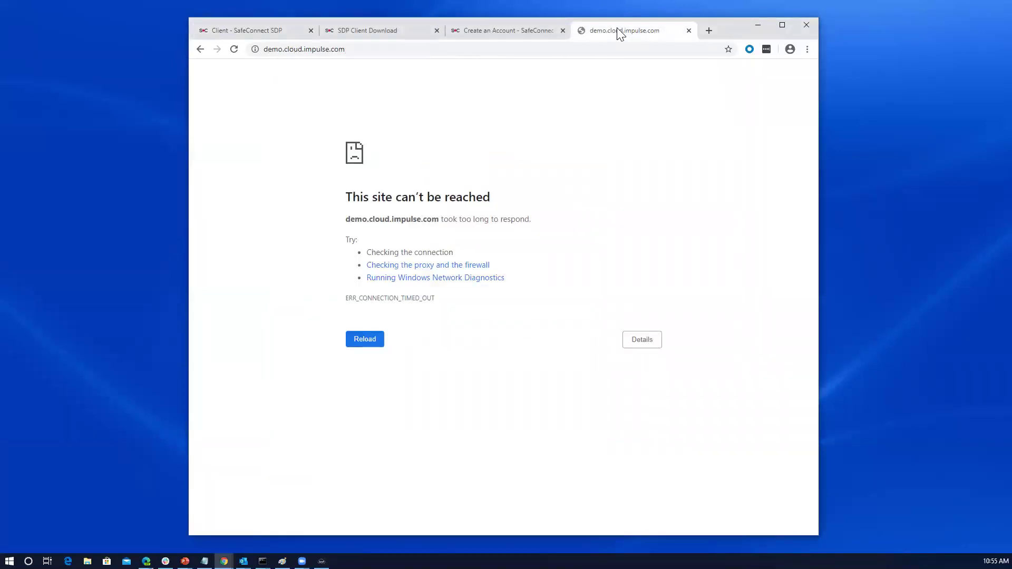
{"action": "left_click", "coordinate": [456, 49]}
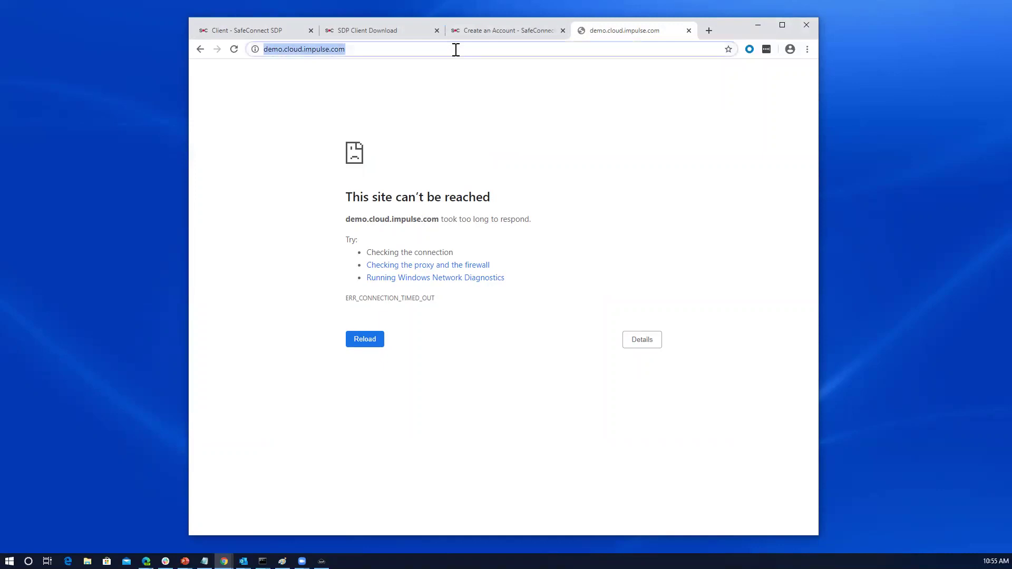
{"action": "key", "text": "Return"}
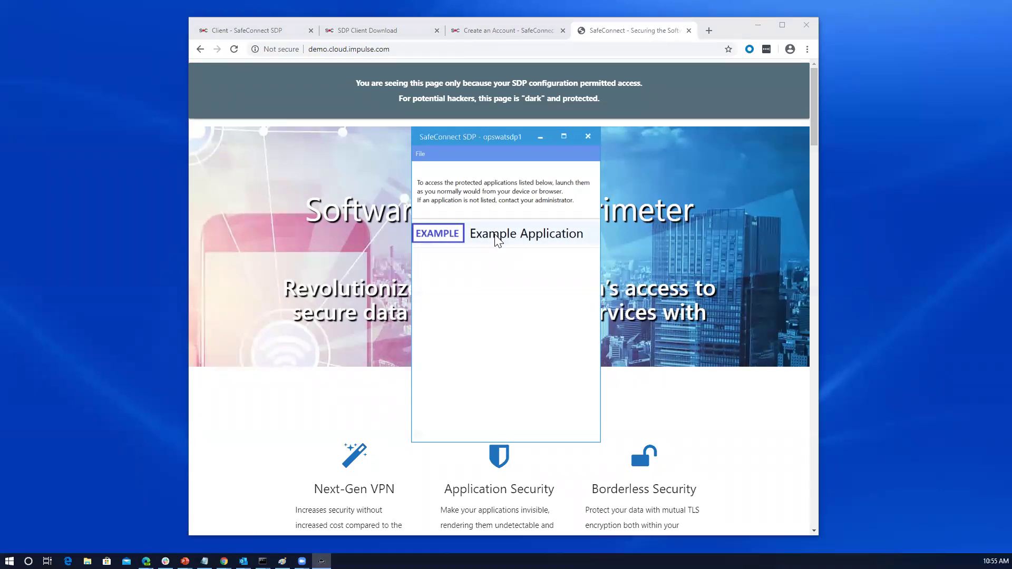
Switch Chrome back to the 'Client - SafeConnect SDP' wizard tab.
{"action": "left_click", "coordinate": [262, 31]}
{"action": "left_click", "coordinate": [262, 31]}
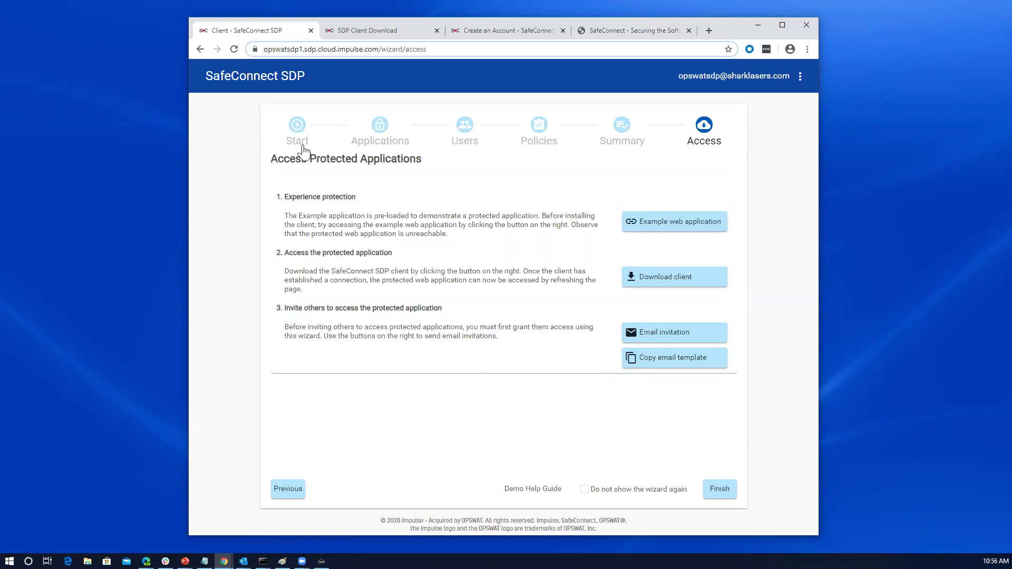
Jump back to the wizard's Start step.
{"action": "left_click", "coordinate": [297, 137]}
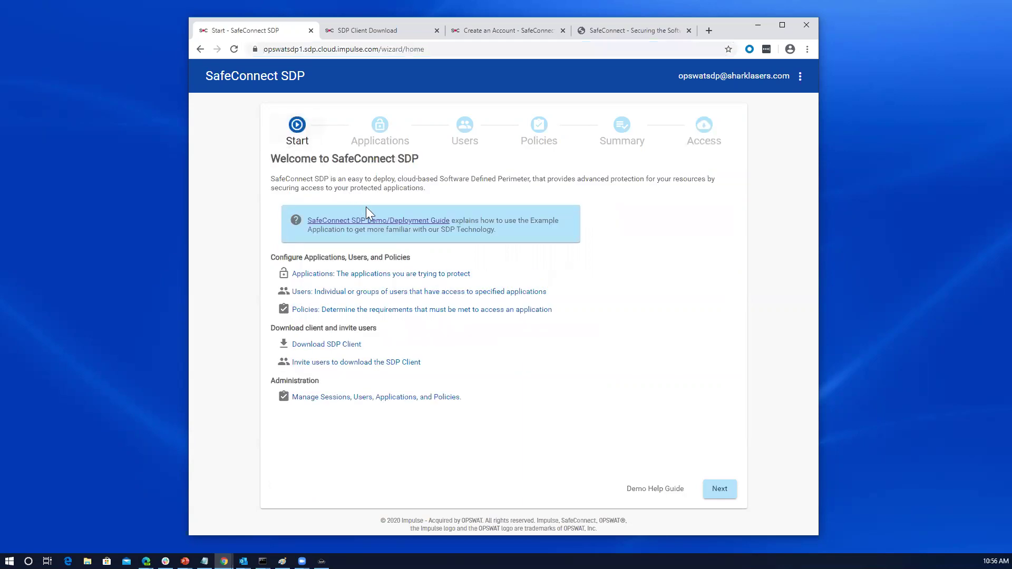